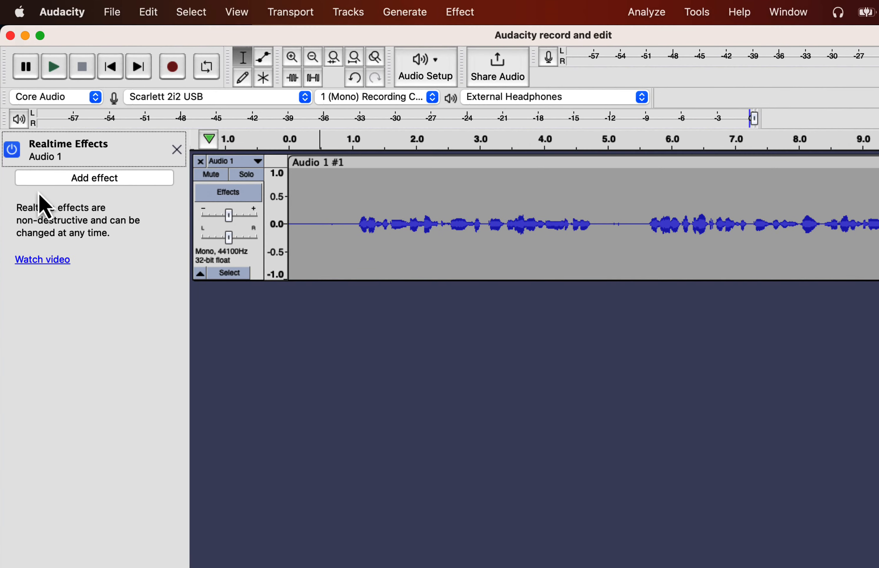
Go to the plugin download site for more realtime effects and show the recommended MuseFX suite.
{"action": "left_click", "coordinate": [100, 181]}
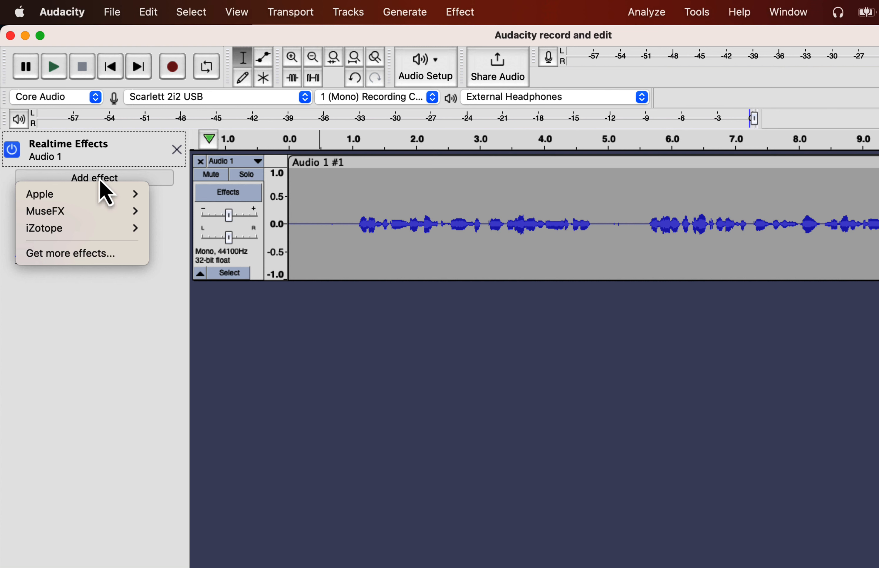
{"action": "mouse_move", "coordinate": [99, 194]}
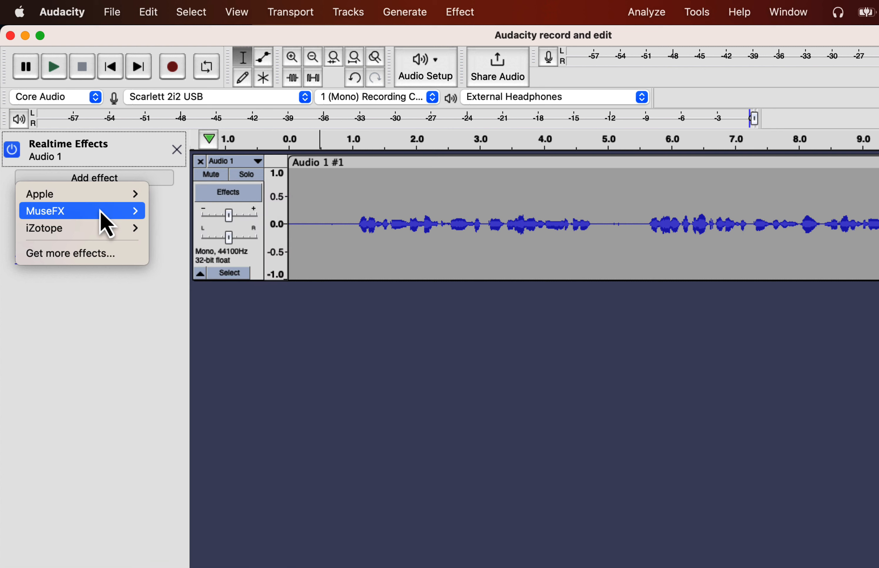
{"action": "mouse_move", "coordinate": [100, 214]}
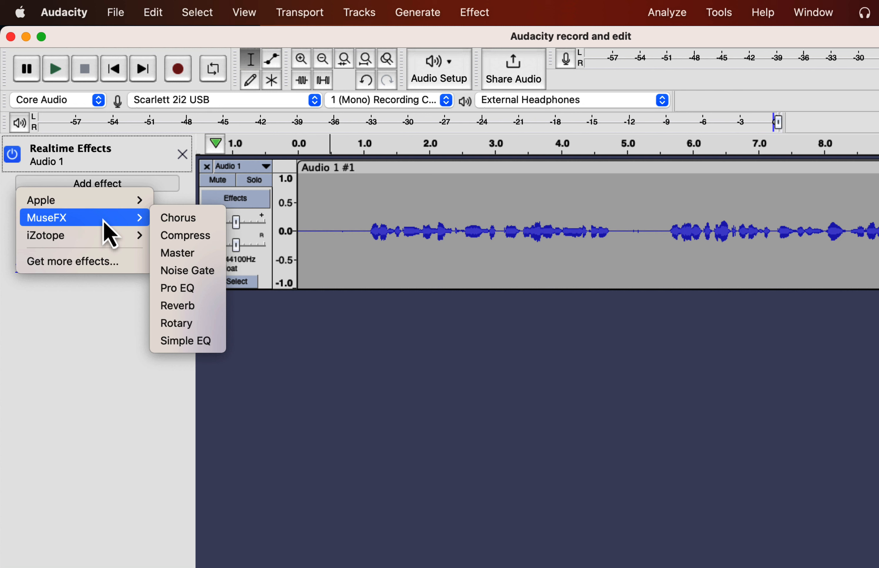
{"action": "left_click", "coordinate": [92, 263]}
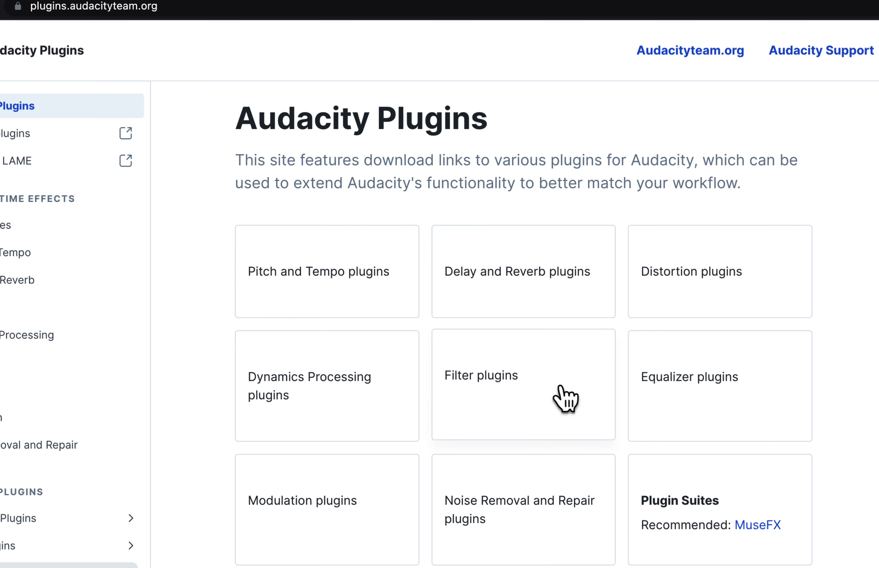
{"action": "left_click", "coordinate": [762, 524]}
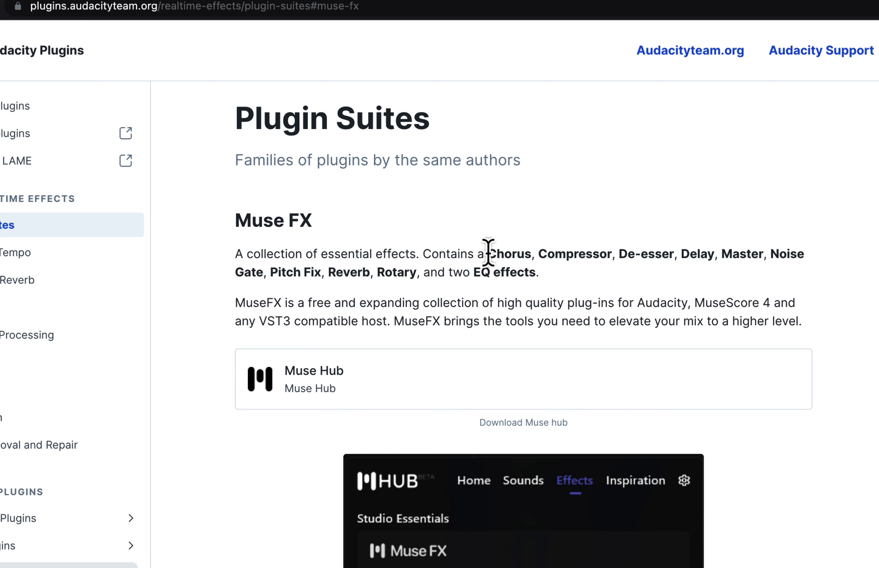
Review the list of effects included in Muse FX and open the Muse Hub download site.
{"action": "left_click_drag", "start_coordinate": [487, 252], "coordinate": [579, 290]}
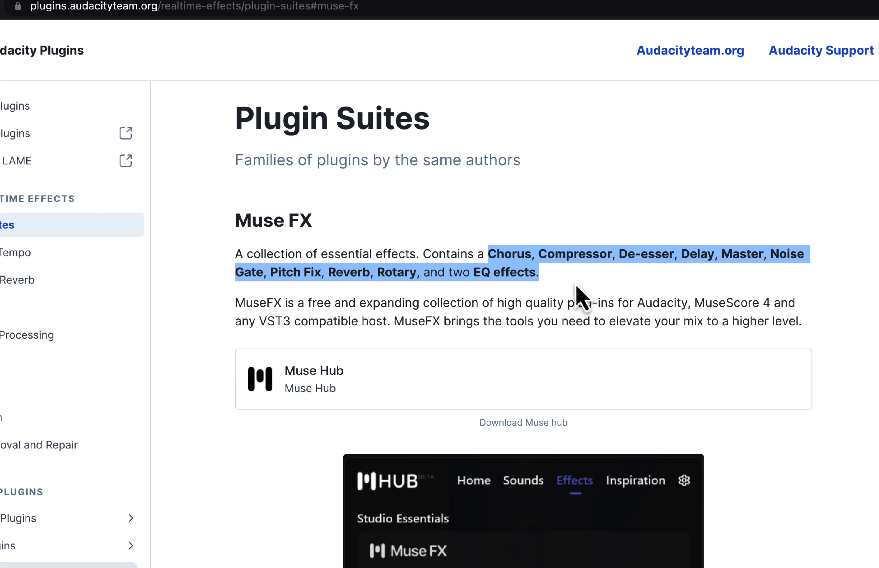
{"action": "scroll", "coordinate": [576, 284], "scroll_direction": "down", "scroll_amount": 6}
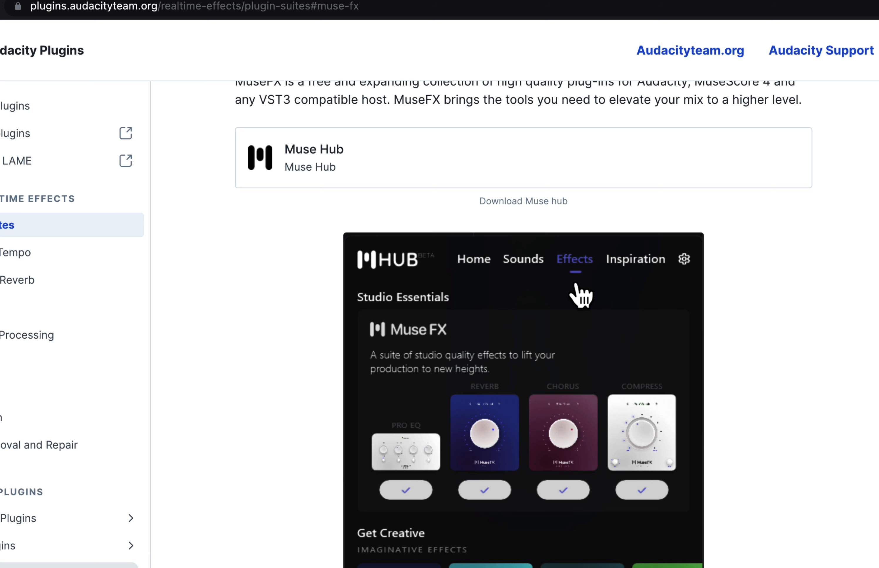
{"action": "left_click", "coordinate": [356, 151]}
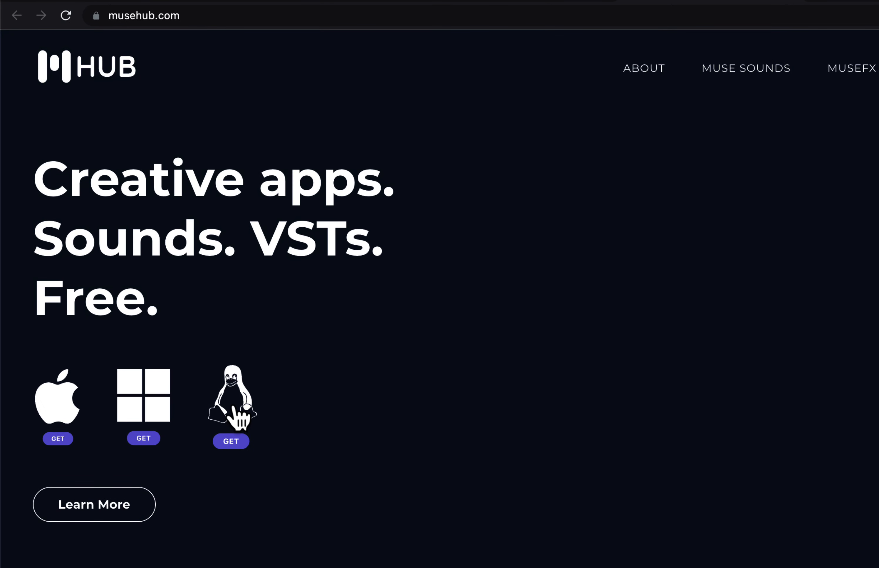
Launch the Muse Hub app and show its available effects.
{"action": "key", "text": "super+space"}
{"action": "type", "text": "muse"}
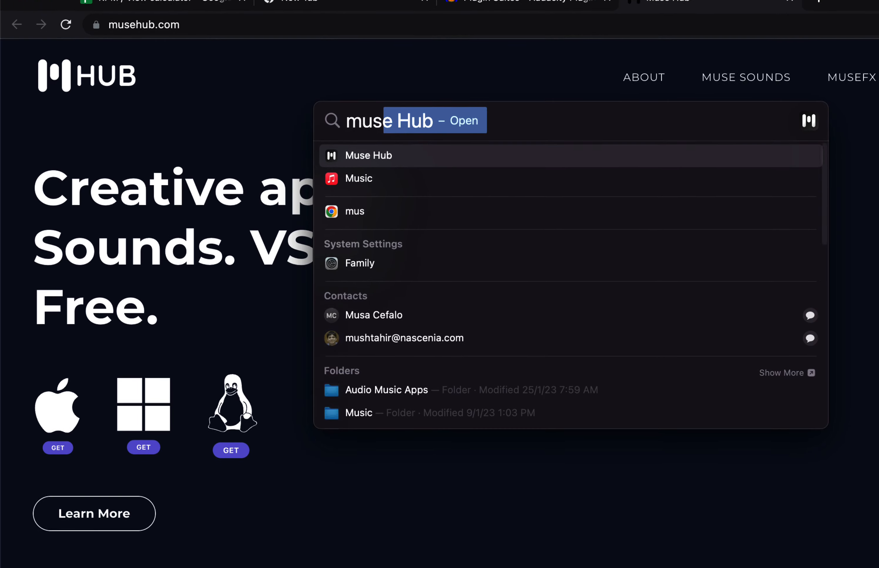
{"action": "key", "text": "Return"}
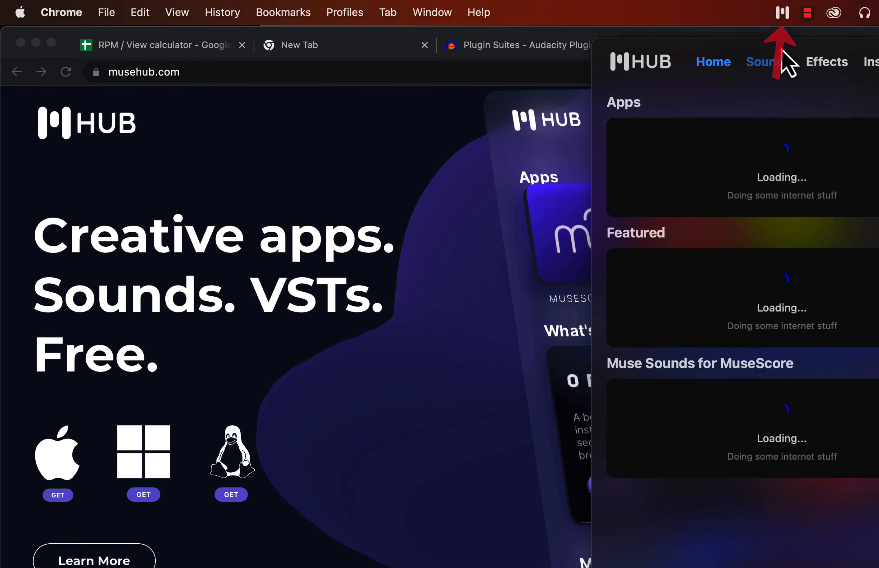
{"action": "left_click", "coordinate": [783, 18]}
{"action": "left_click", "coordinate": [783, 15]}
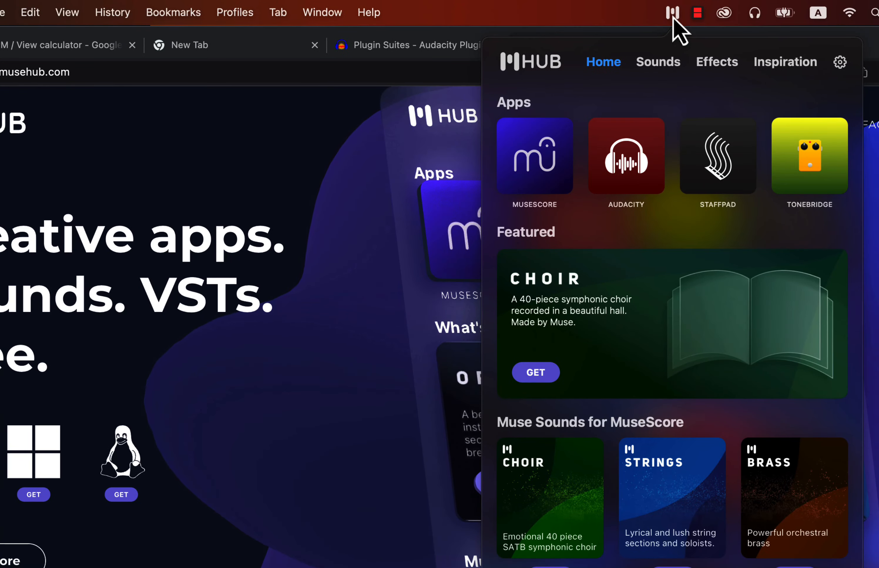
{"action": "left_click", "coordinate": [709, 62]}
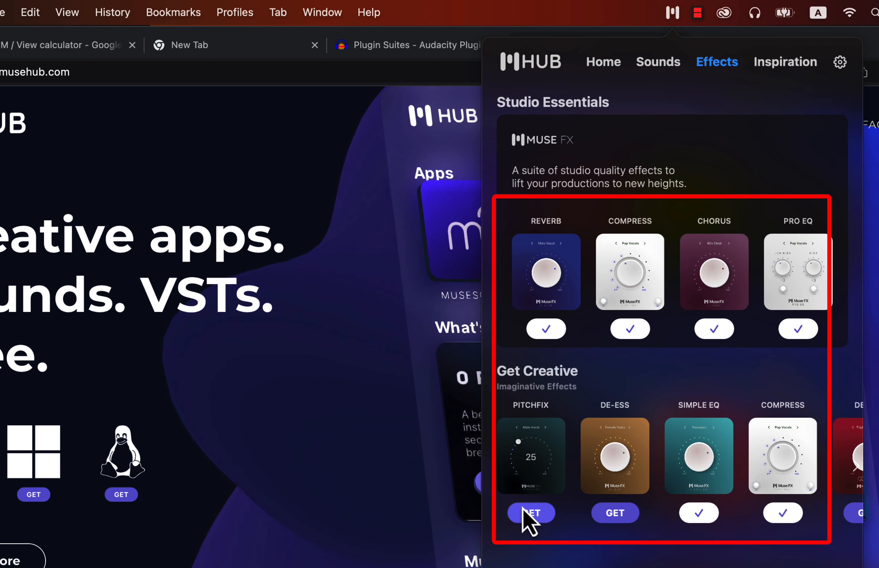
Install the De-Ess effect and look through the remaining Get Creative effects.
{"action": "left_click", "coordinate": [614, 514]}
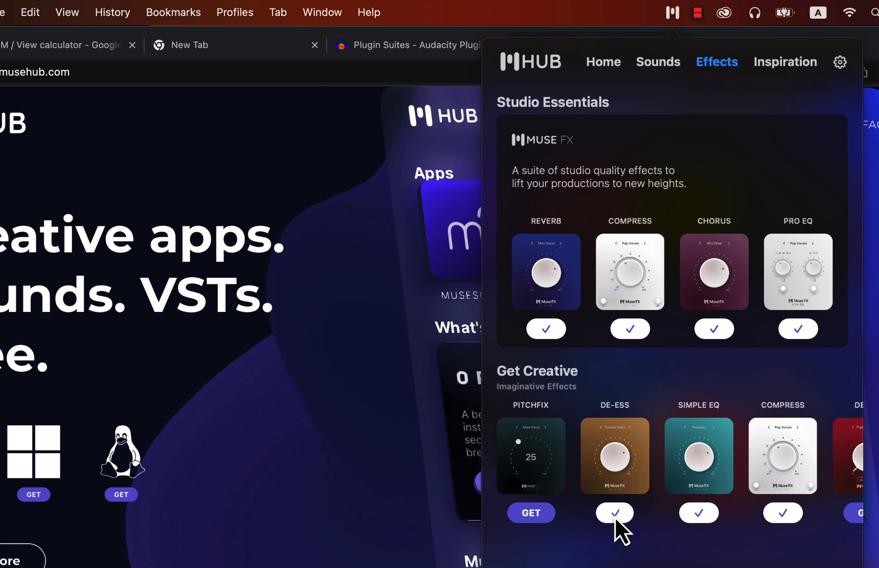
{"action": "left_click", "coordinate": [859, 467]}
{"action": "left_click", "coordinate": [860, 468]}
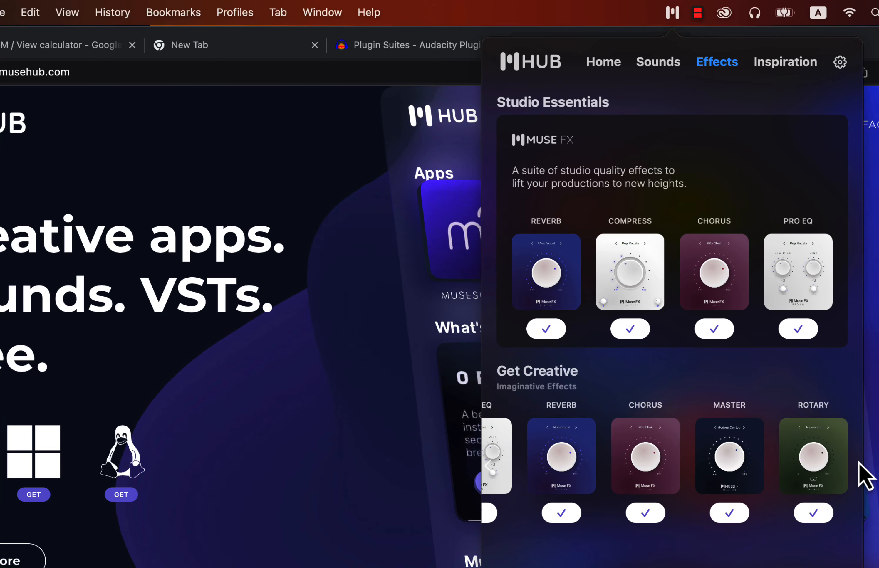
{"action": "left_click", "coordinate": [488, 468]}
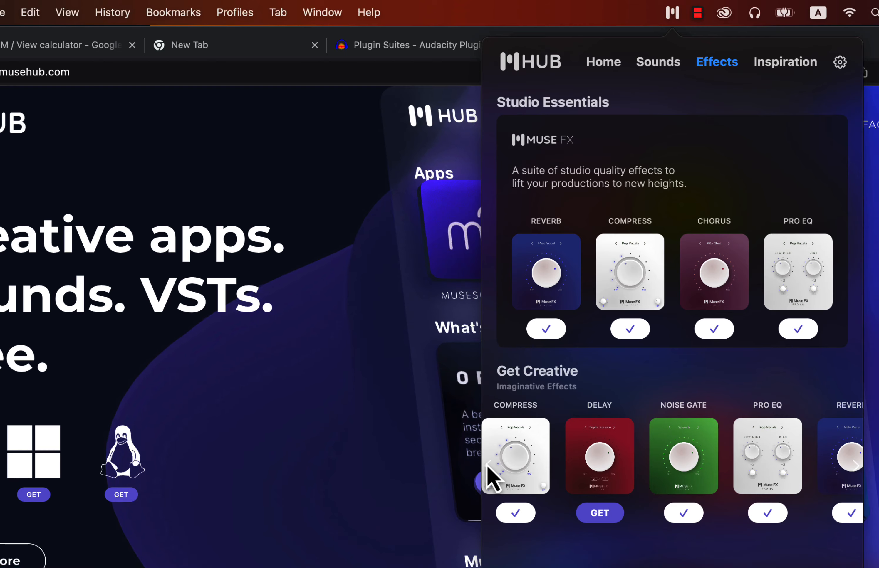
Switch back to Audacity and duplicate the whole Audio 1 track.
{"action": "key", "text": "super+Tab"}
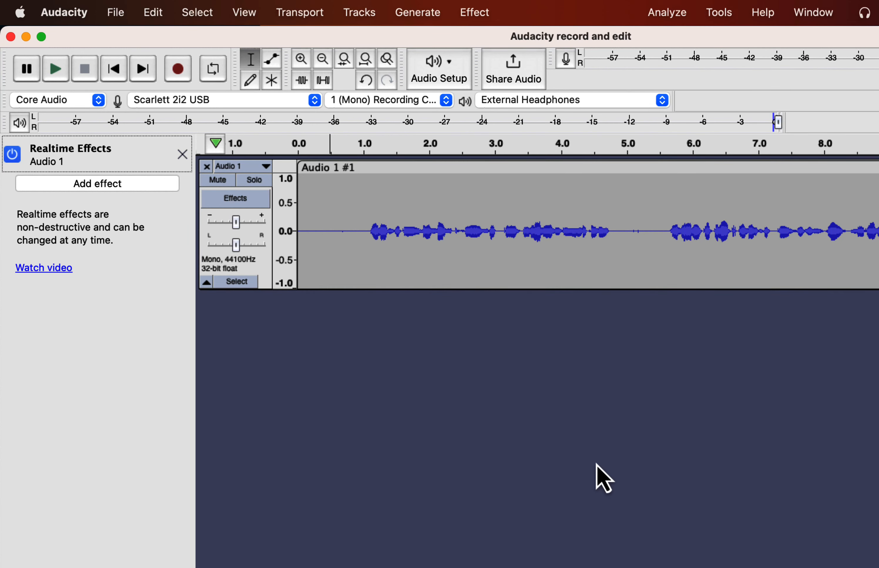
{"action": "double_click", "coordinate": [331, 221]}
{"action": "key", "text": "super+d"}
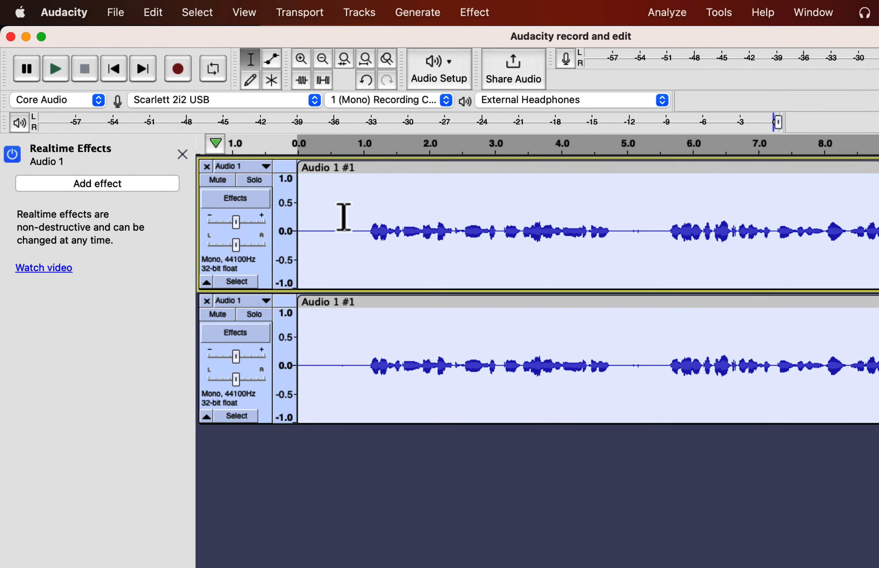
Mute the lower copy of the Audio 1 track and place the cursor near the start of the upper one.
{"action": "left_click", "coordinate": [344, 216]}
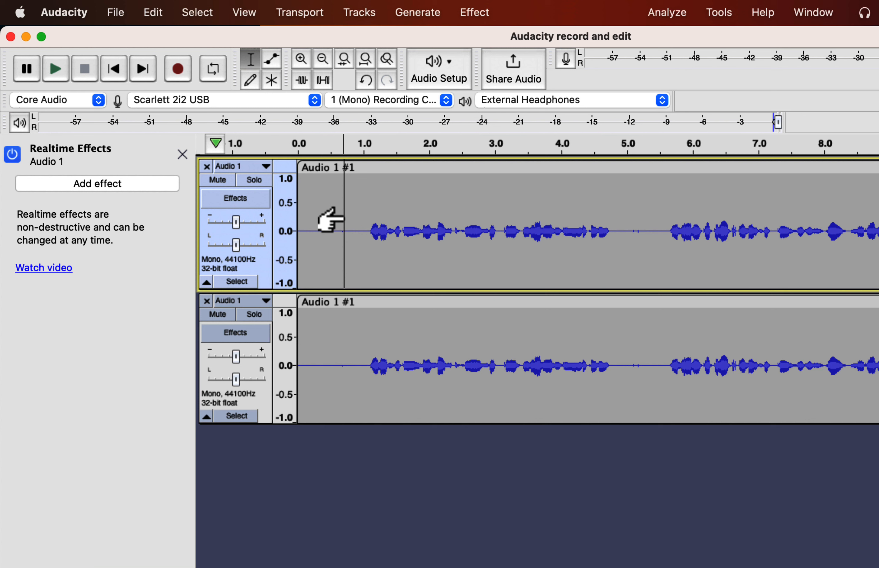
{"action": "left_click", "coordinate": [220, 316]}
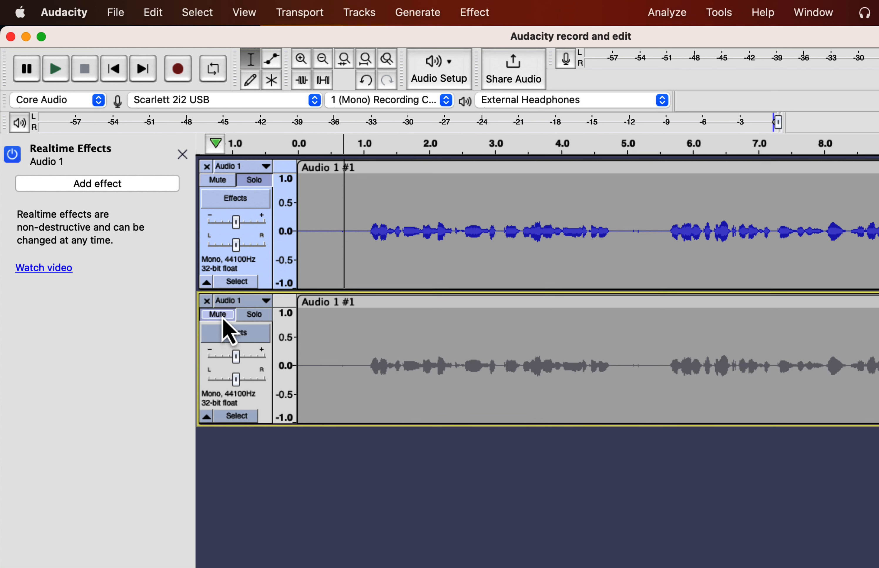
{"action": "left_click", "coordinate": [326, 205]}
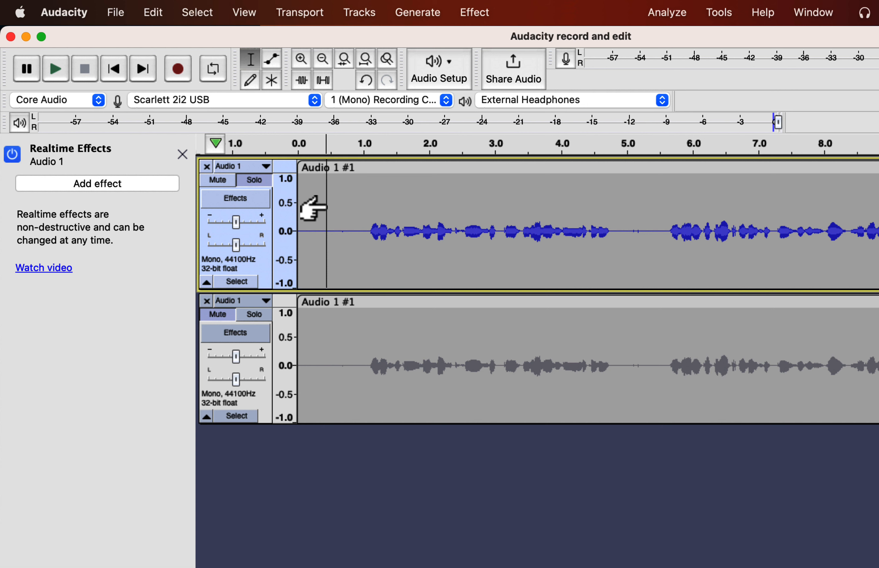
Add the MuseFX Compress realtime effect to the upper Audio 1 track and choose its Pop Vocals preset.
{"action": "left_click", "coordinate": [133, 184]}
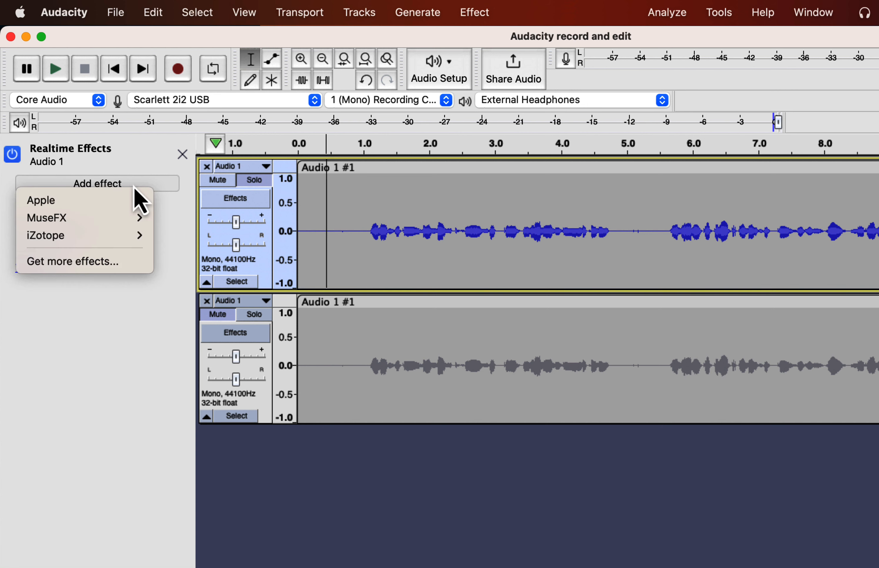
{"action": "mouse_move", "coordinate": [127, 216]}
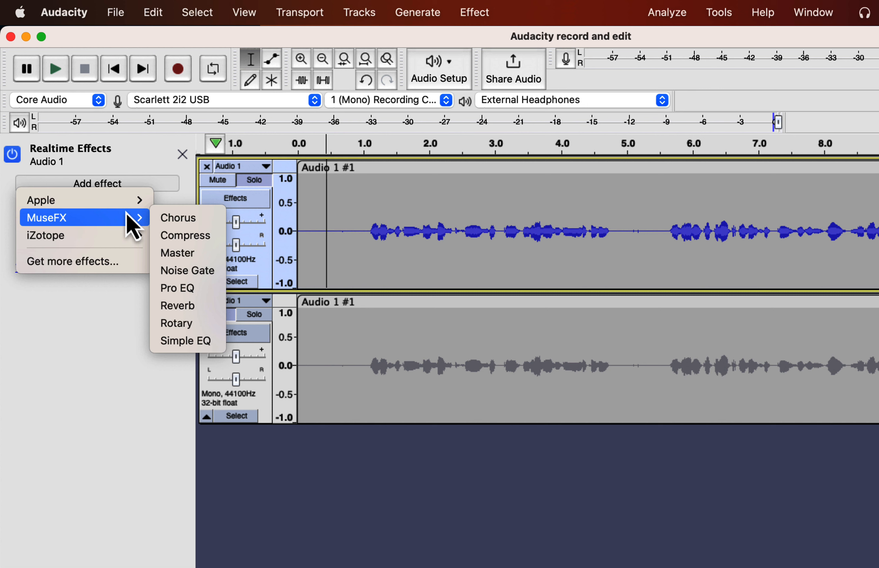
{"action": "left_click", "coordinate": [186, 237]}
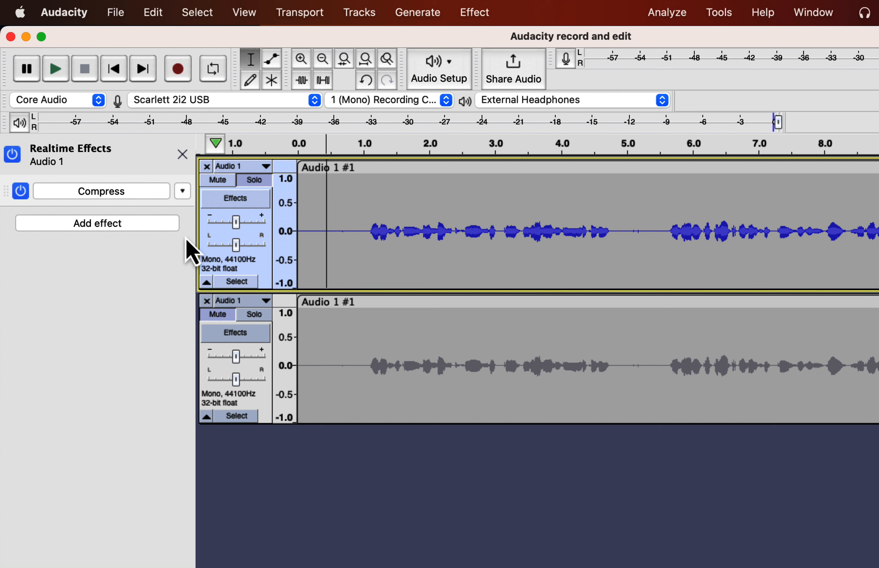
{"action": "left_click", "coordinate": [137, 192]}
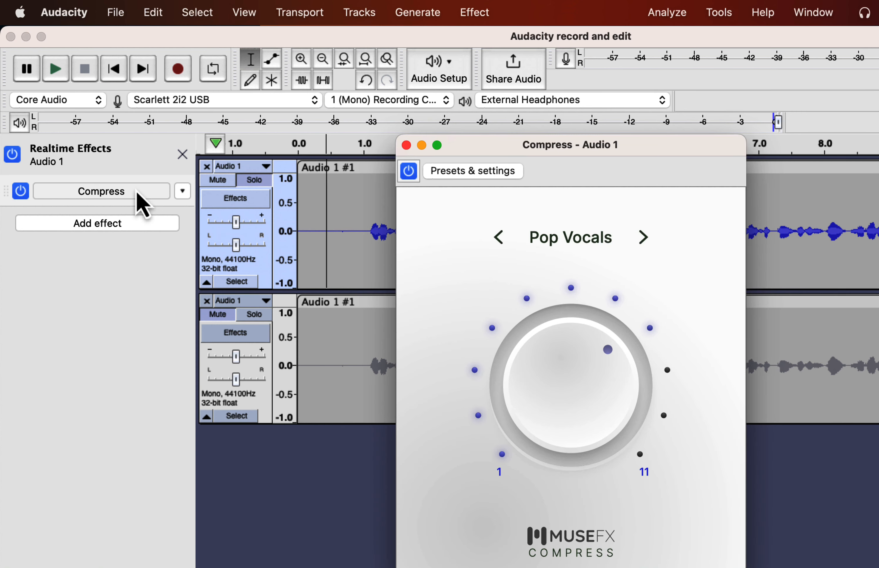
{"action": "left_click", "coordinate": [569, 247]}
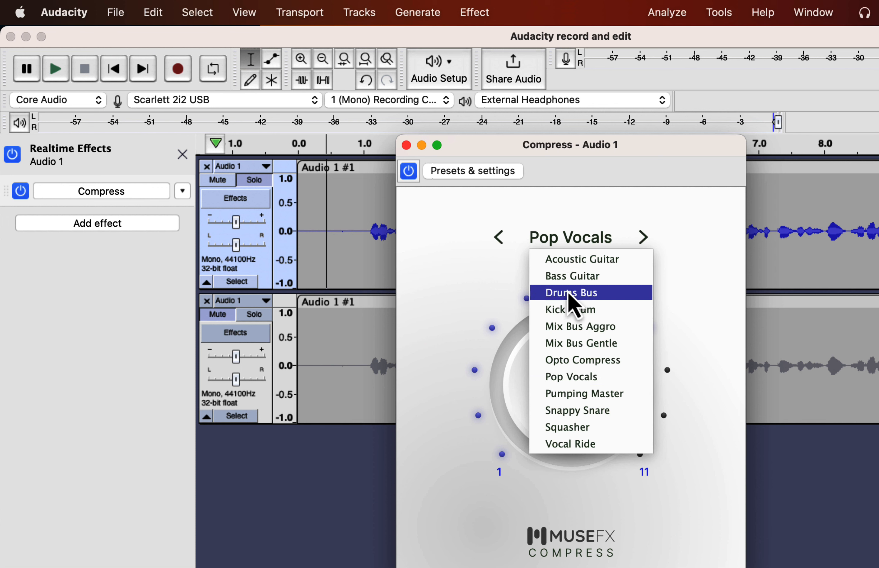
{"action": "left_click", "coordinate": [574, 380]}
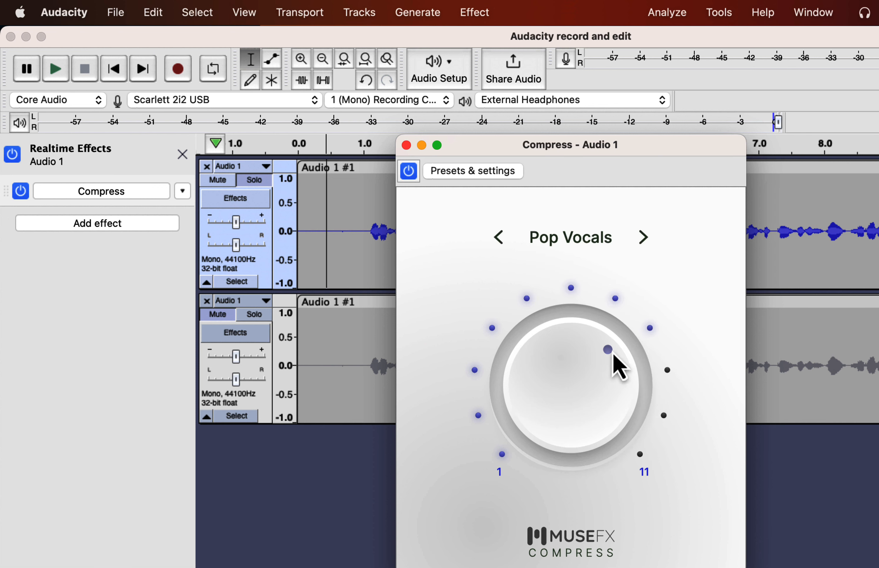
Turn the Compress amount down to about 3 and restore the setting from the factory presets.
{"action": "left_click_drag", "start_coordinate": [610, 363], "coordinate": [705, 448]}
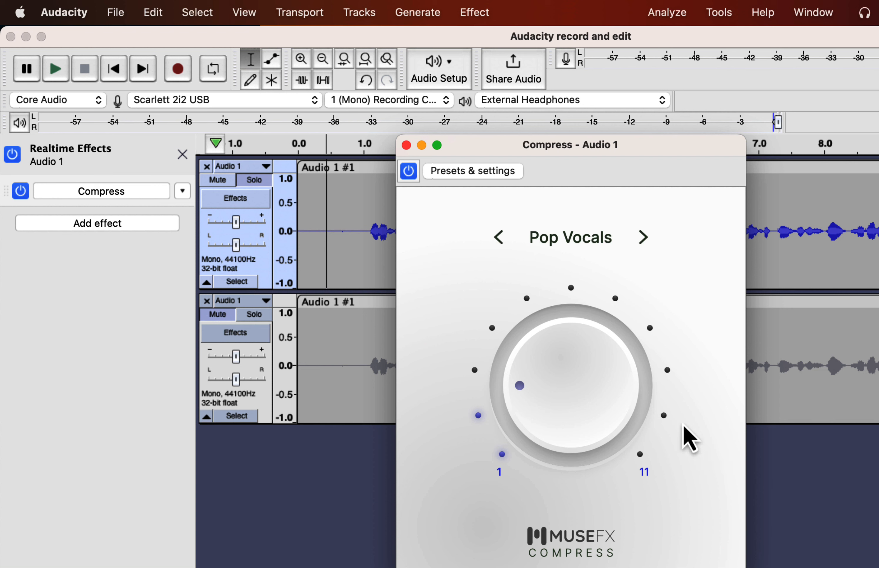
{"action": "left_click", "coordinate": [498, 171]}
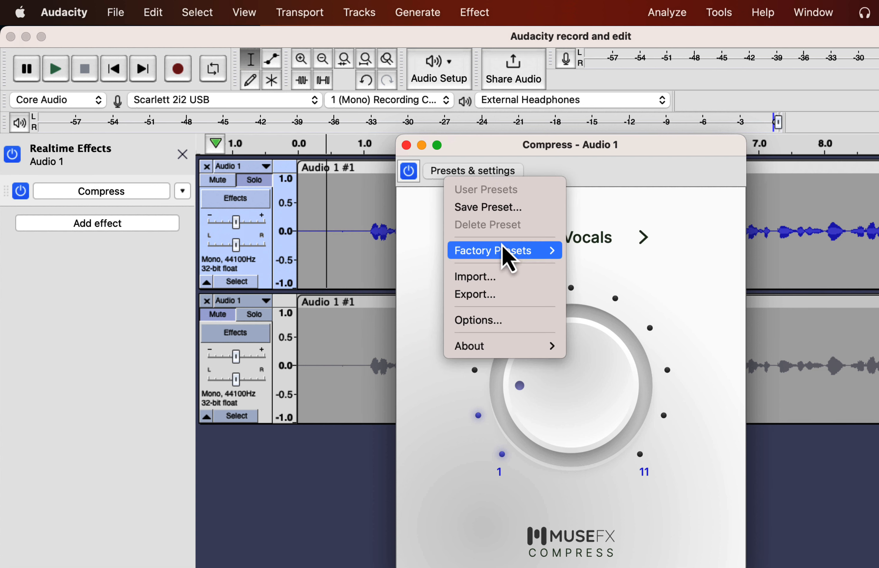
{"action": "mouse_move", "coordinate": [549, 251]}
{"action": "left_click", "coordinate": [595, 251]}
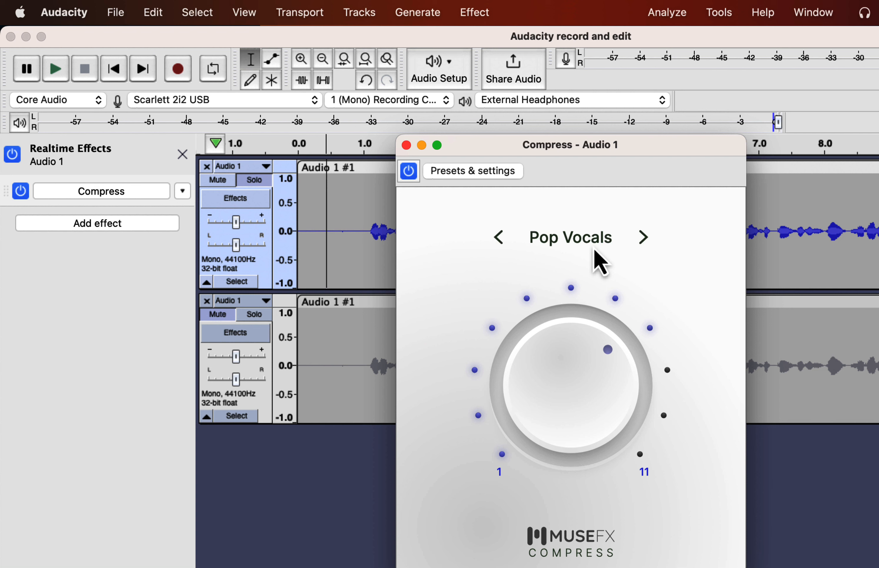
Play the upper Audio 1 track from near its start and audition Compress presets Acoustic Guitar, Bass Guitar, Vocal Ride and Snappy Snare.
{"action": "left_click", "coordinate": [306, 221]}
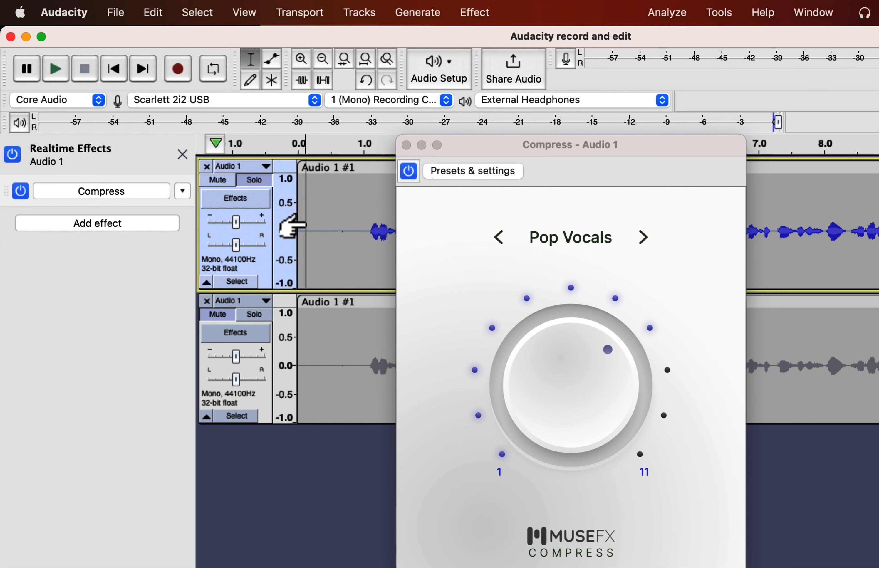
{"action": "key", "text": "space"}
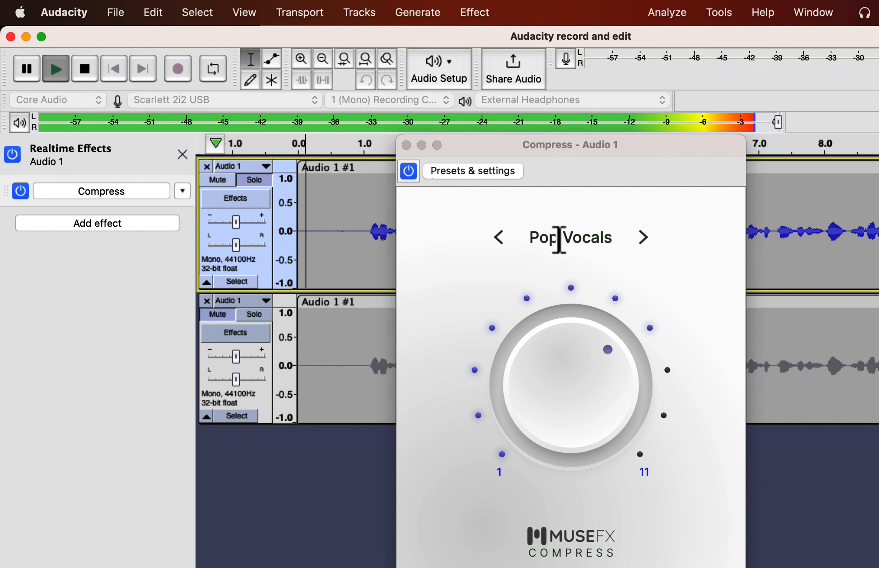
{"action": "left_click", "coordinate": [563, 246]}
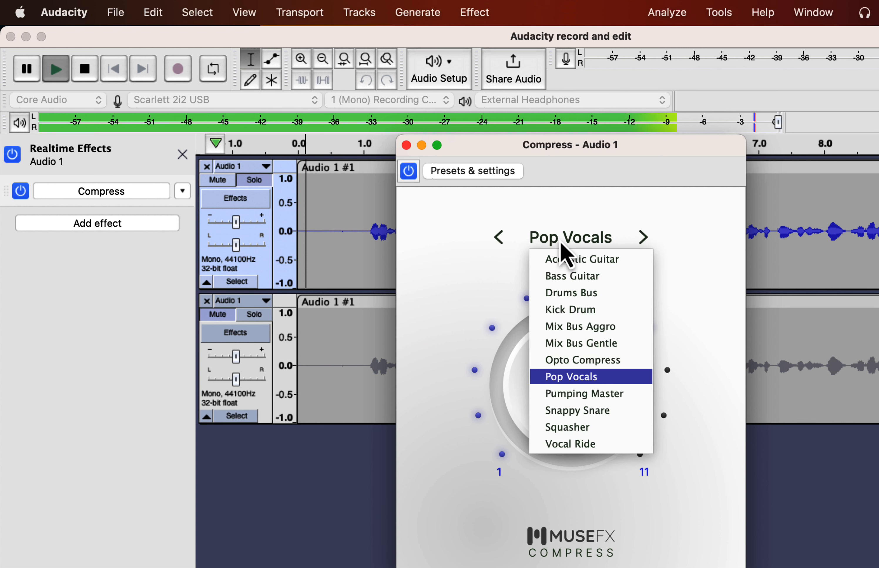
{"action": "left_click", "coordinate": [562, 260]}
{"action": "left_click", "coordinate": [556, 246]}
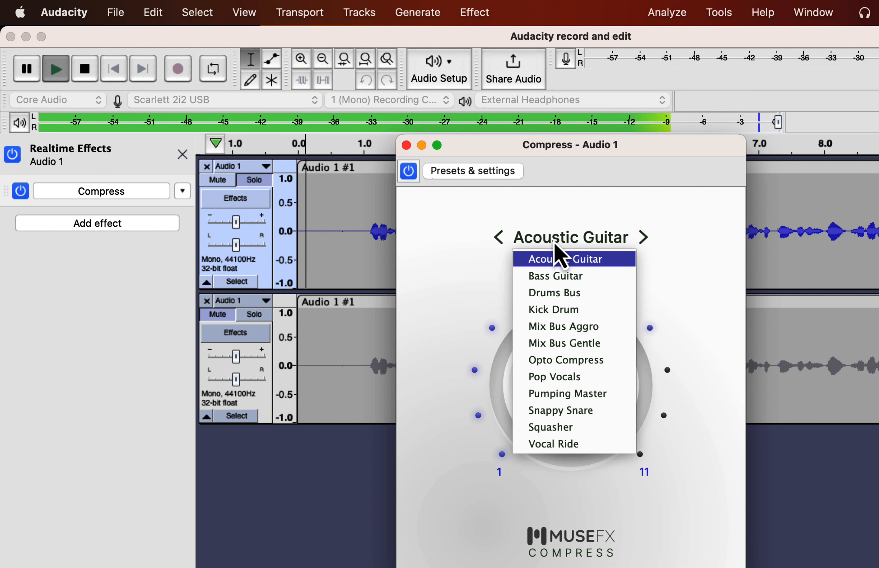
{"action": "left_click", "coordinate": [548, 277]}
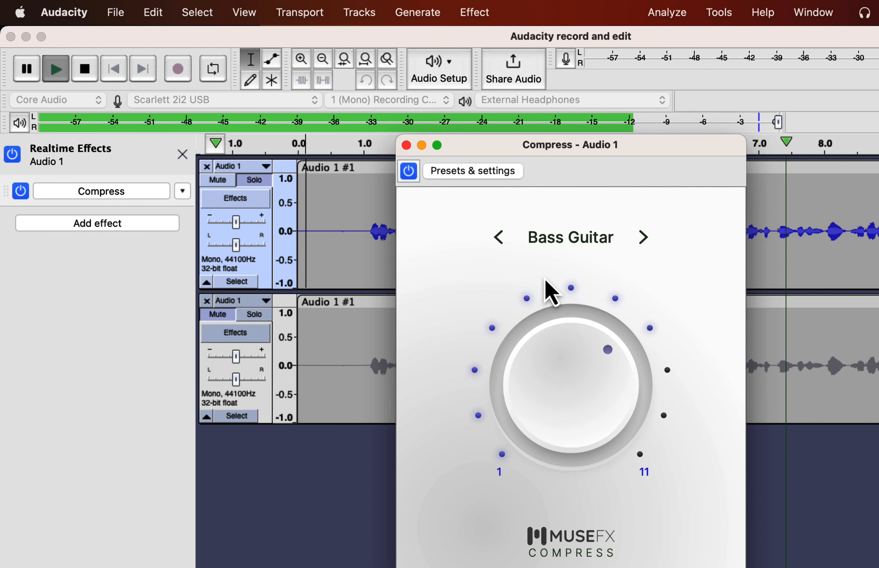
{"action": "left_click", "coordinate": [561, 245]}
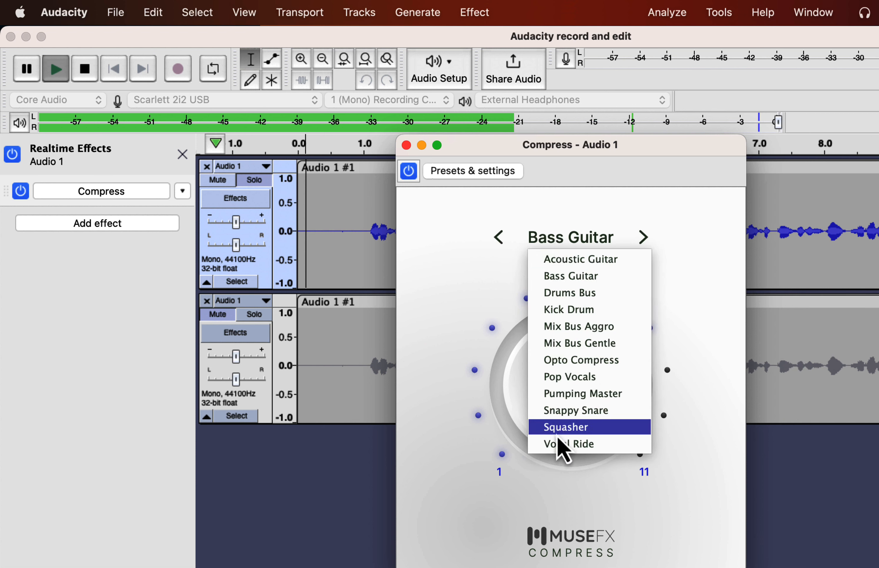
{"action": "left_click", "coordinate": [559, 443]}
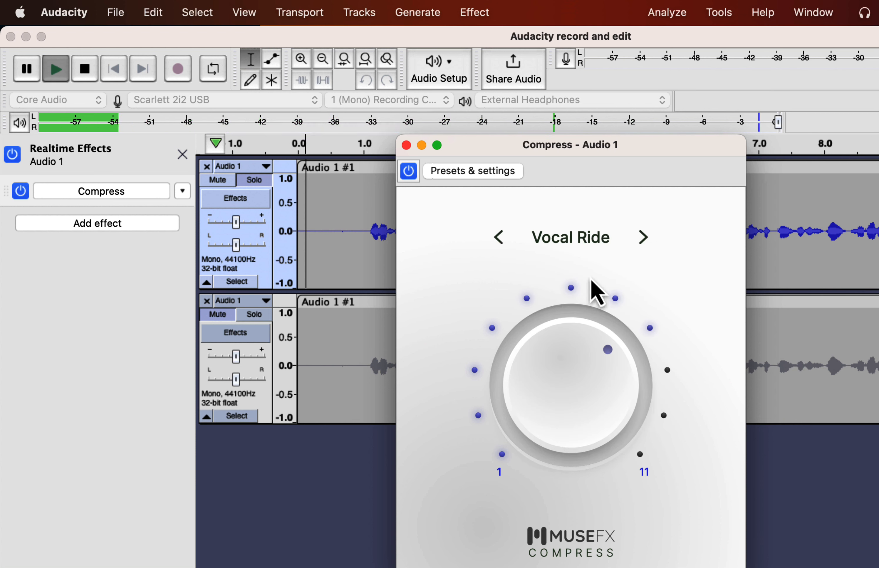
{"action": "left_click", "coordinate": [587, 245]}
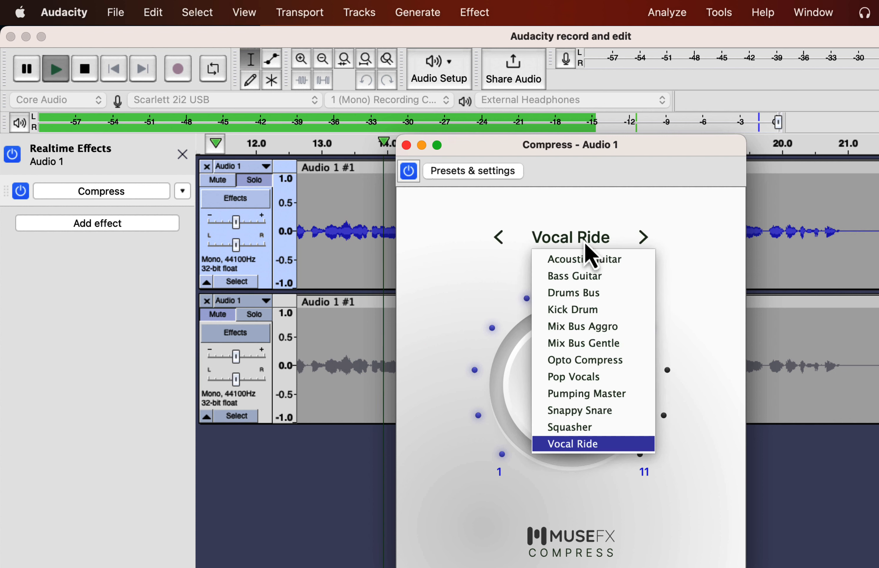
{"action": "left_click", "coordinate": [561, 411]}
Choose the Pop Vocals preset in Compress and lower its amount to about 6, stopping playback and closing the effect window.
{"action": "left_click", "coordinate": [561, 244]}
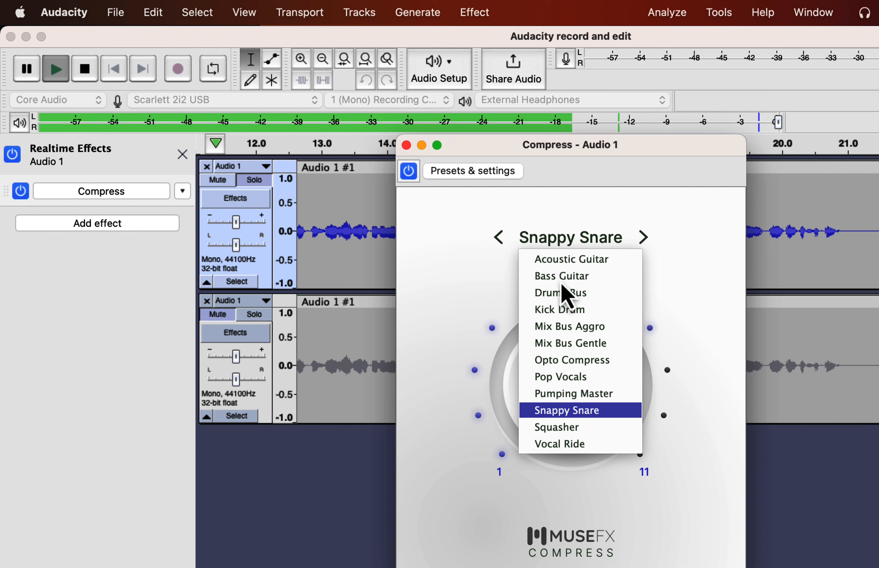
{"action": "left_click", "coordinate": [560, 378]}
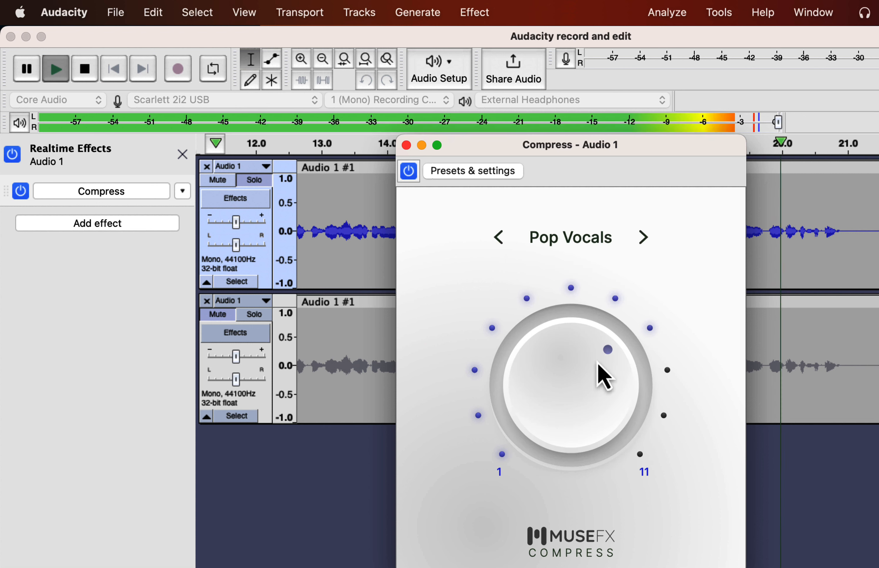
{"action": "left_click_drag", "start_coordinate": [609, 364], "coordinate": [651, 382]}
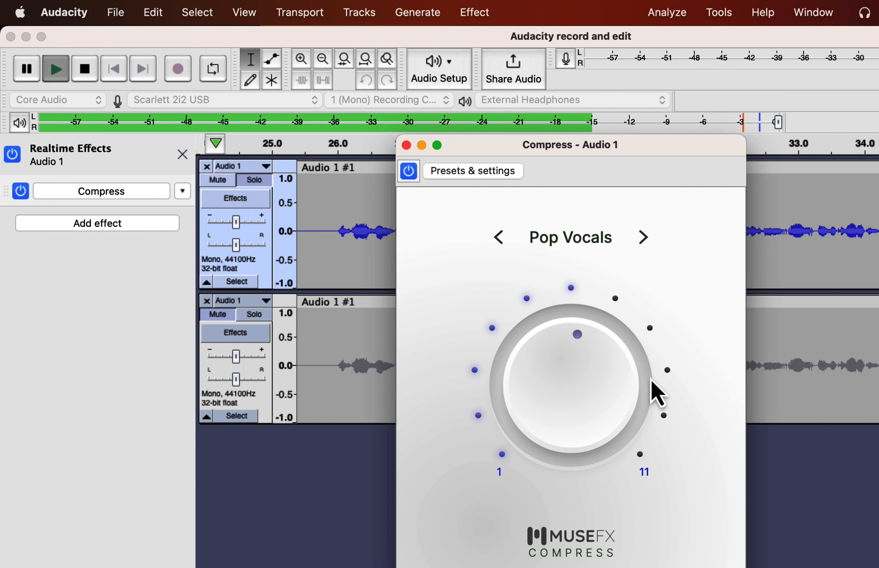
{"action": "key", "text": "space"}
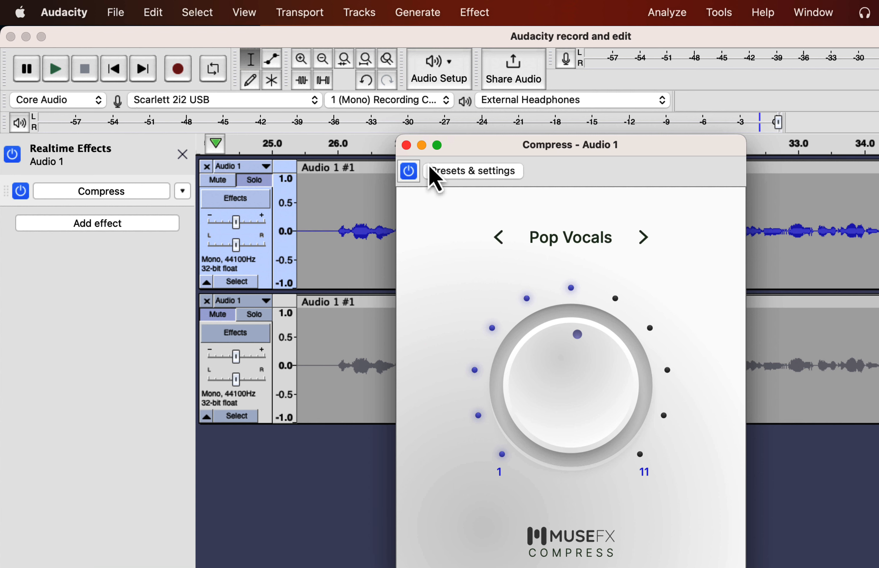
{"action": "left_click", "coordinate": [407, 145]}
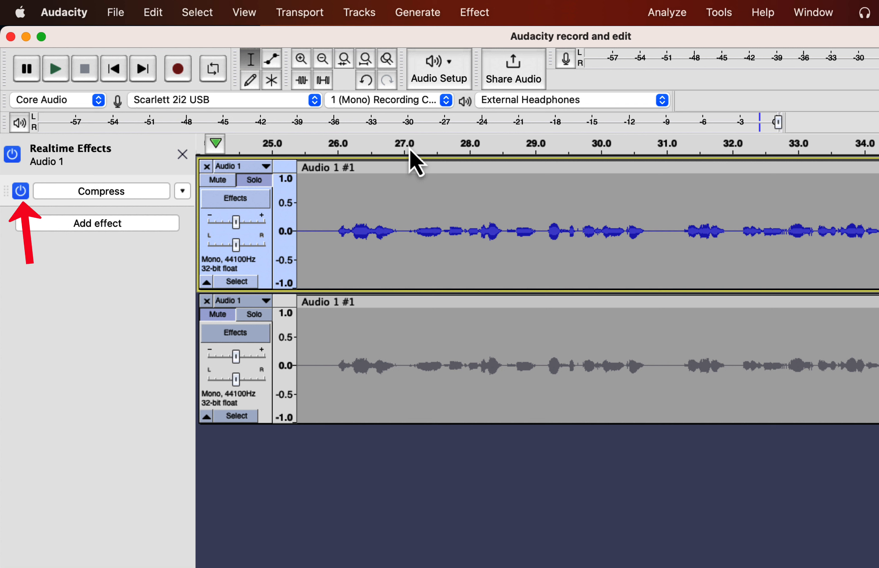
Add the MuseFX Simple EQ realtime effect after Compress on the upper Audio 1 track and open its settings to view its presets.
{"action": "left_click", "coordinate": [116, 224]}
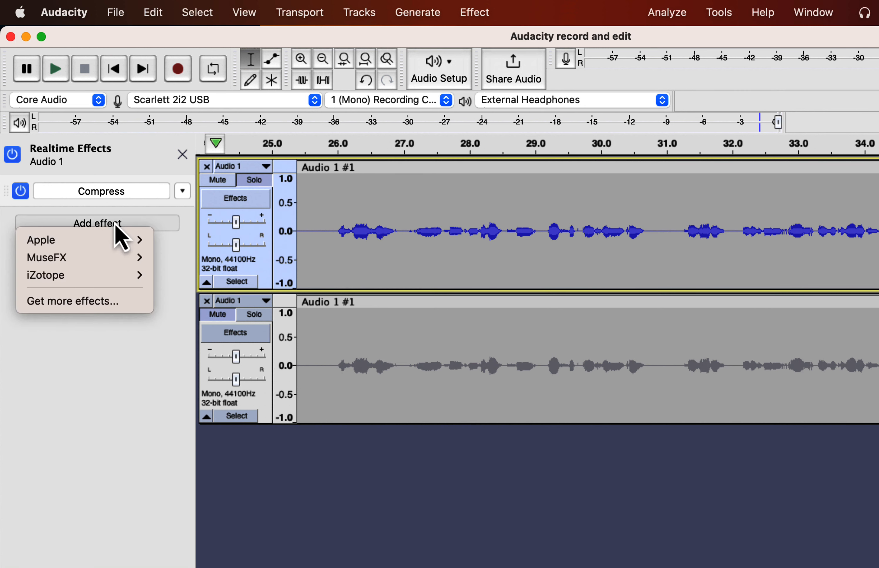
{"action": "mouse_move", "coordinate": [113, 263]}
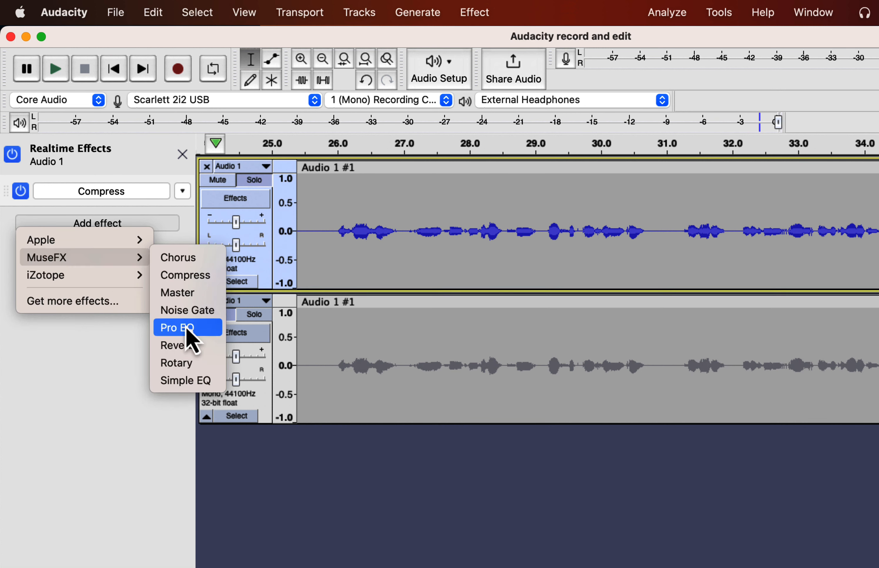
{"action": "left_click", "coordinate": [203, 383]}
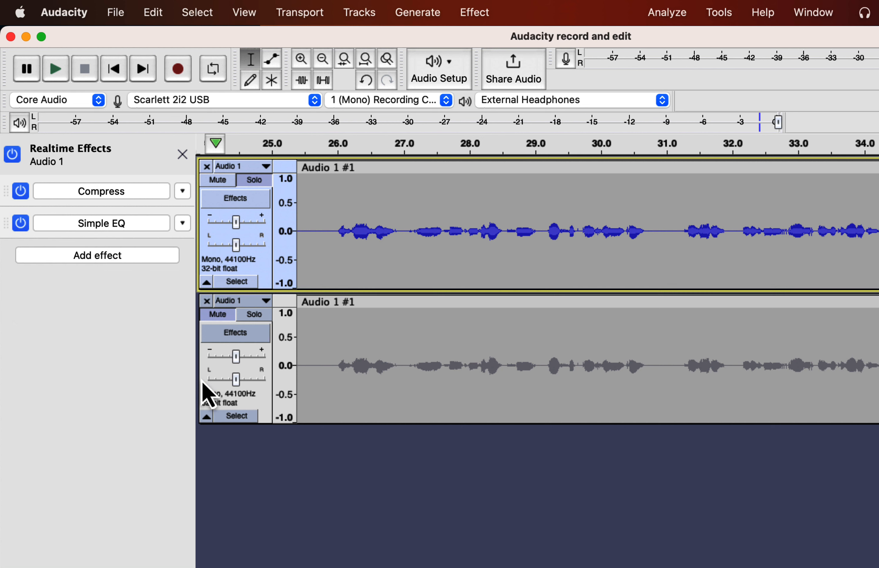
{"action": "left_click", "coordinate": [117, 229]}
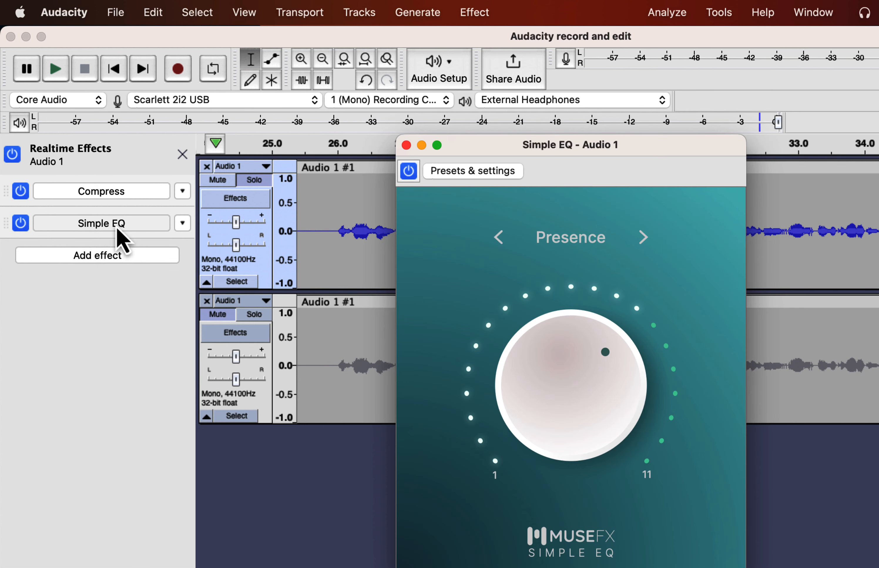
{"action": "left_click", "coordinate": [590, 240]}
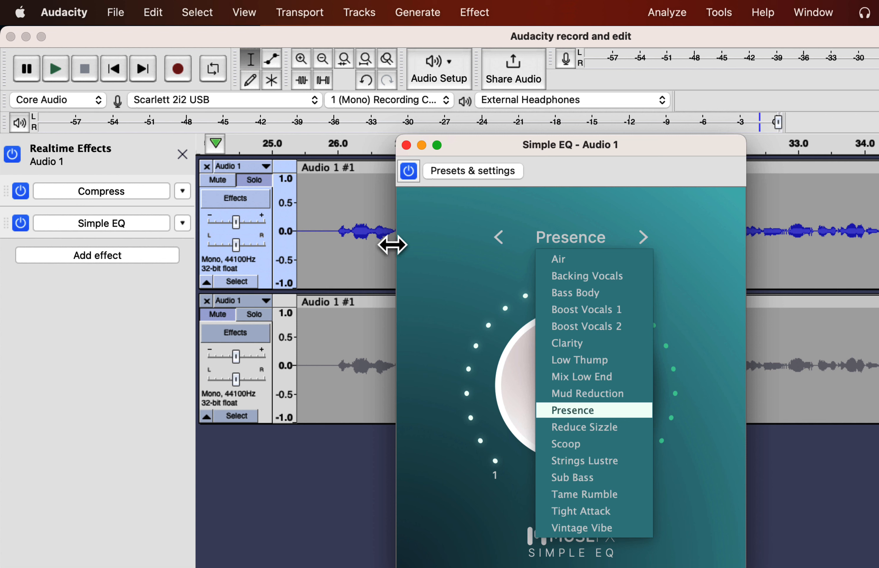
{"action": "left_click", "coordinate": [451, 249]}
Play the upper Audio 1 track from its beginning and compare the sound with Simple EQ bypassed and enabled.
{"action": "key", "text": "space"}
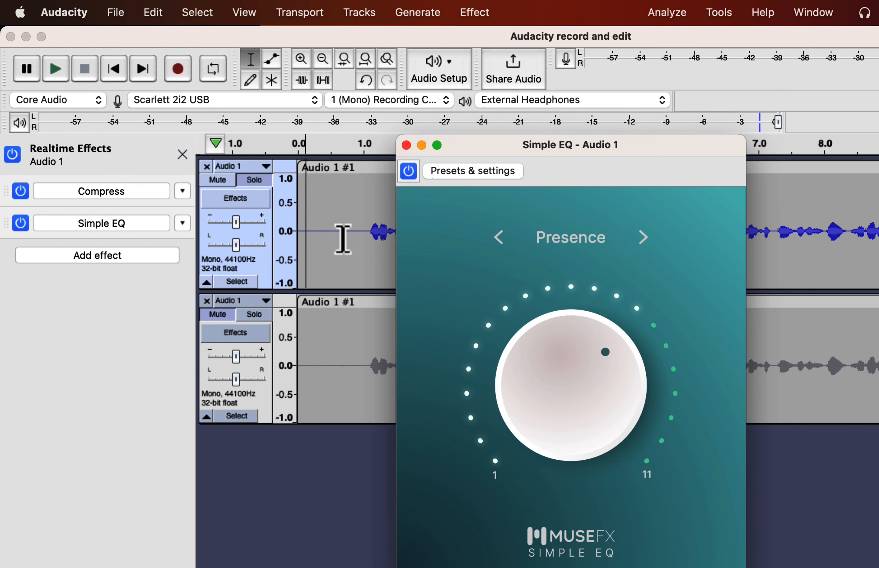
{"action": "left_click", "coordinate": [15, 225]}
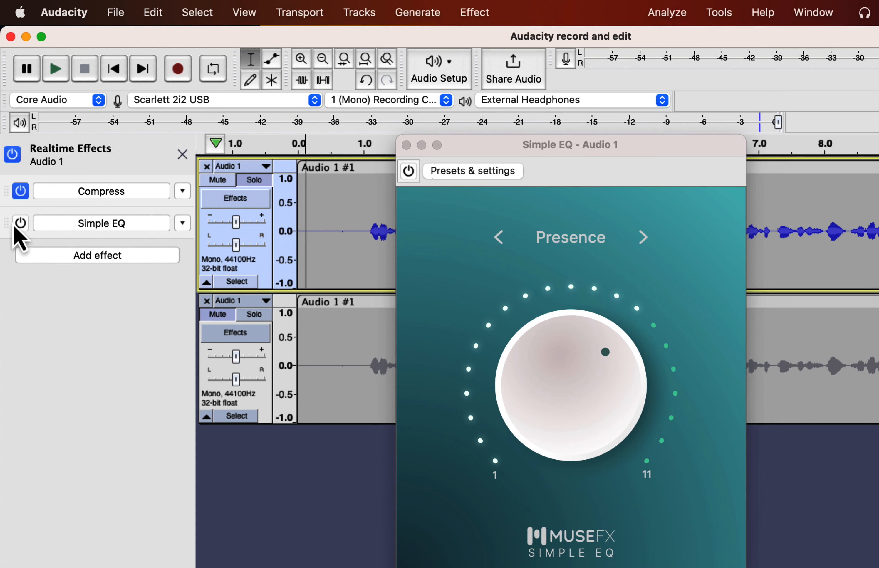
{"action": "left_click", "coordinate": [15, 225]}
{"action": "left_click", "coordinate": [298, 236]}
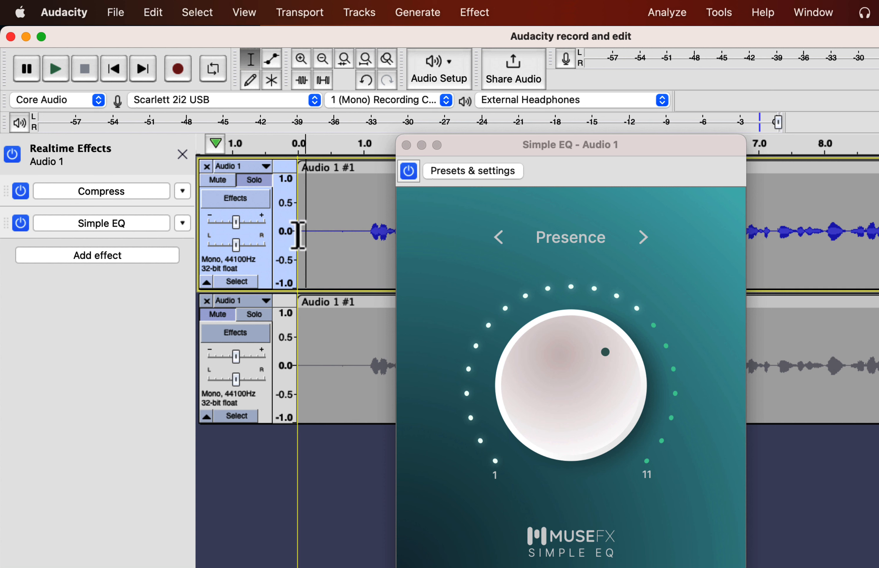
{"action": "key", "text": "space"}
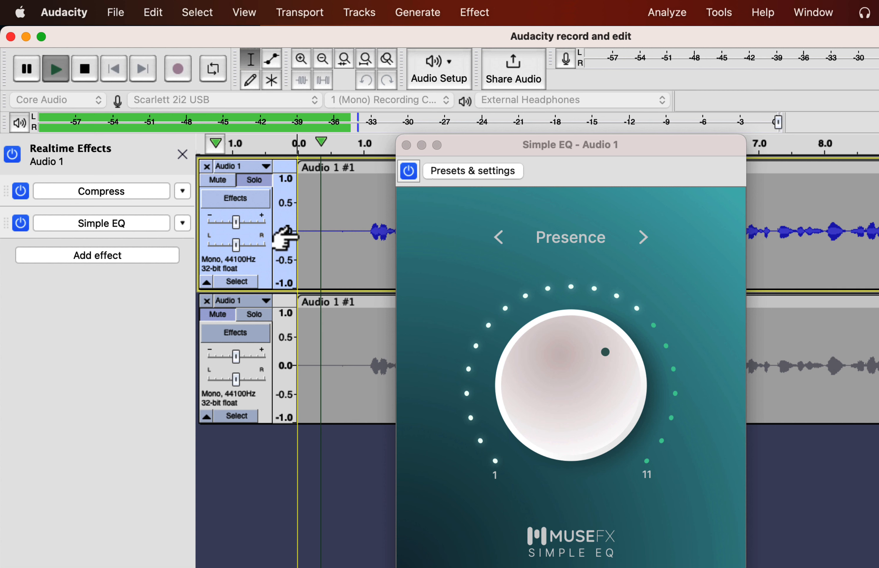
{"action": "left_click", "coordinate": [19, 227]}
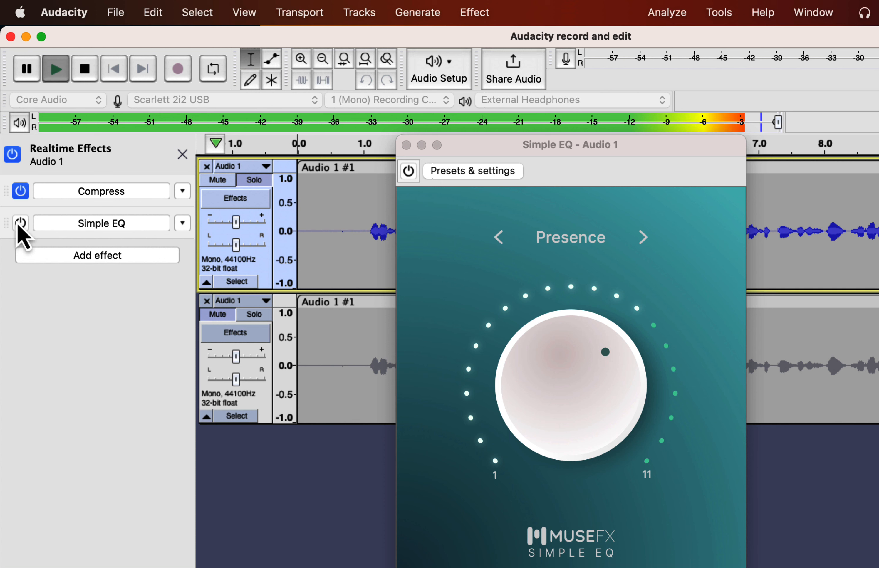
{"action": "left_click", "coordinate": [19, 226]}
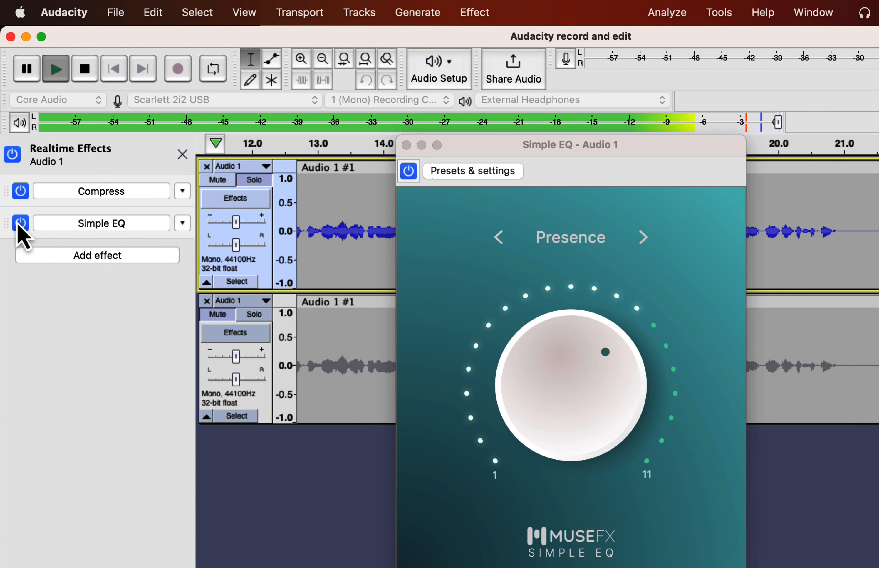
{"action": "key", "text": "space"}
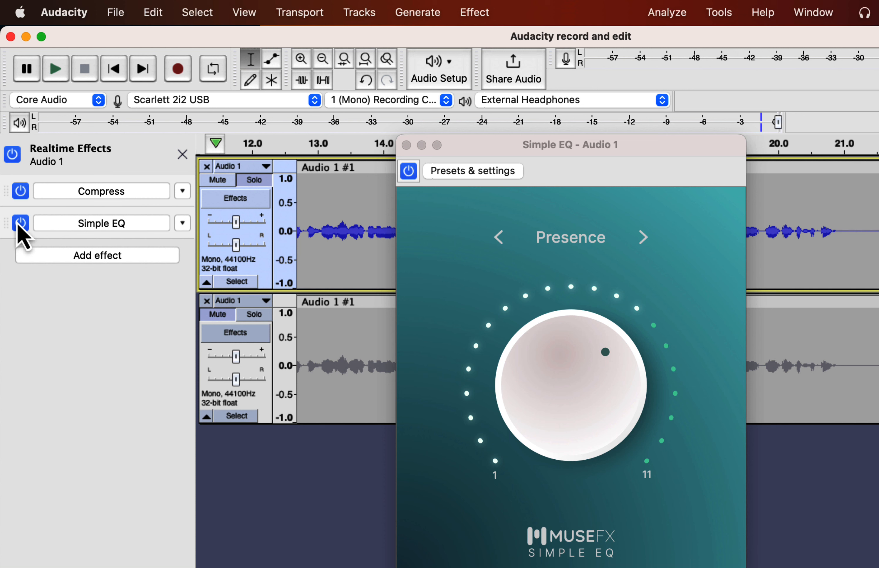
Close the Simple EQ window and replace that effect with MuseFX Pro EQ on the upper Audio 1 track.
{"action": "left_click", "coordinate": [565, 238]}
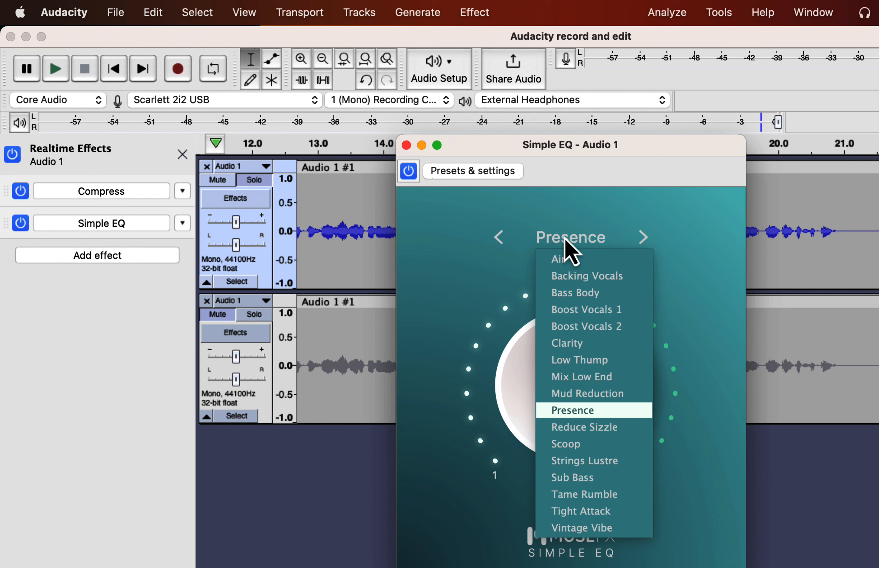
{"action": "left_click", "coordinate": [463, 227]}
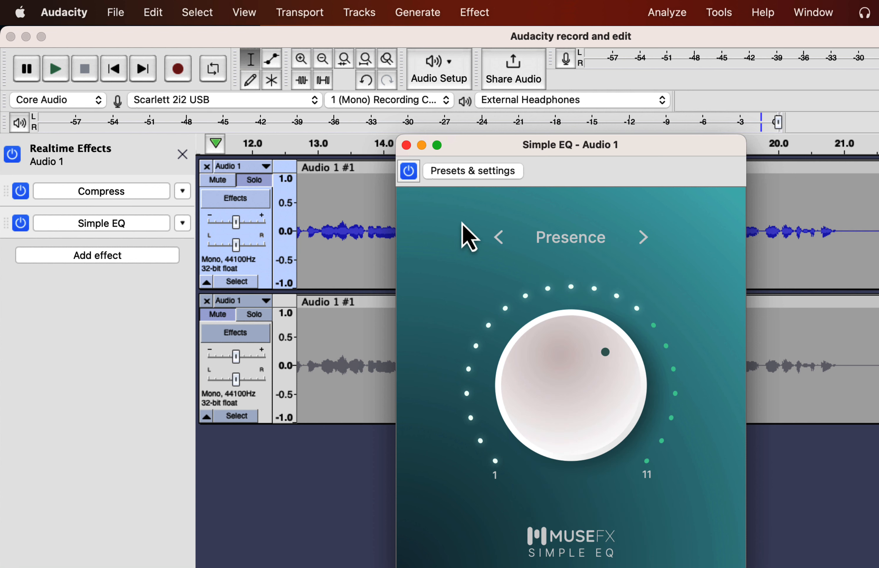
{"action": "left_click", "coordinate": [407, 145]}
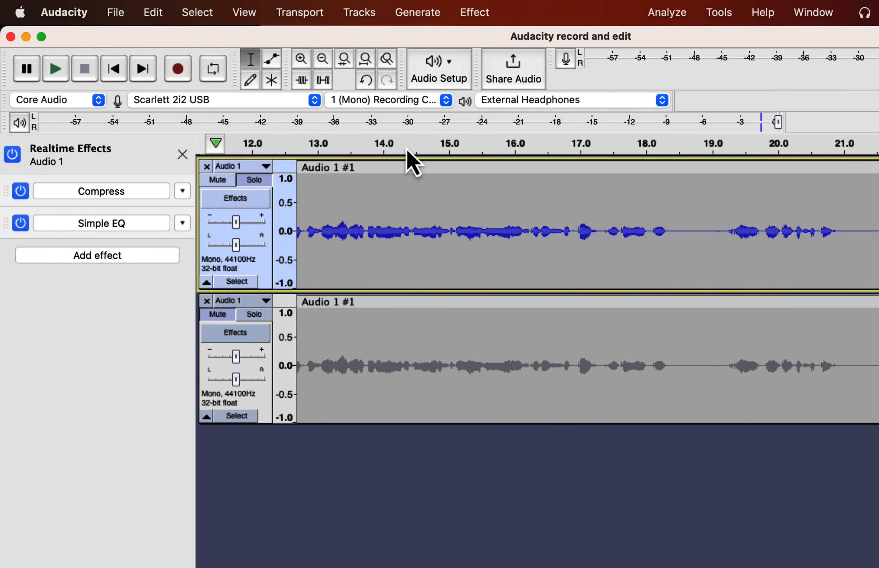
{"action": "left_click", "coordinate": [183, 223]}
{"action": "mouse_move", "coordinate": [242, 285]}
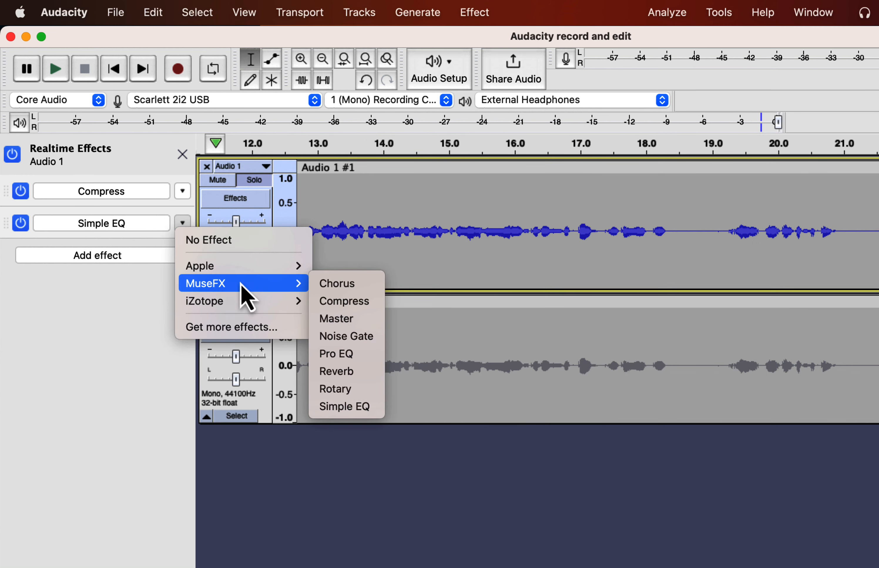
{"action": "left_click", "coordinate": [347, 355]}
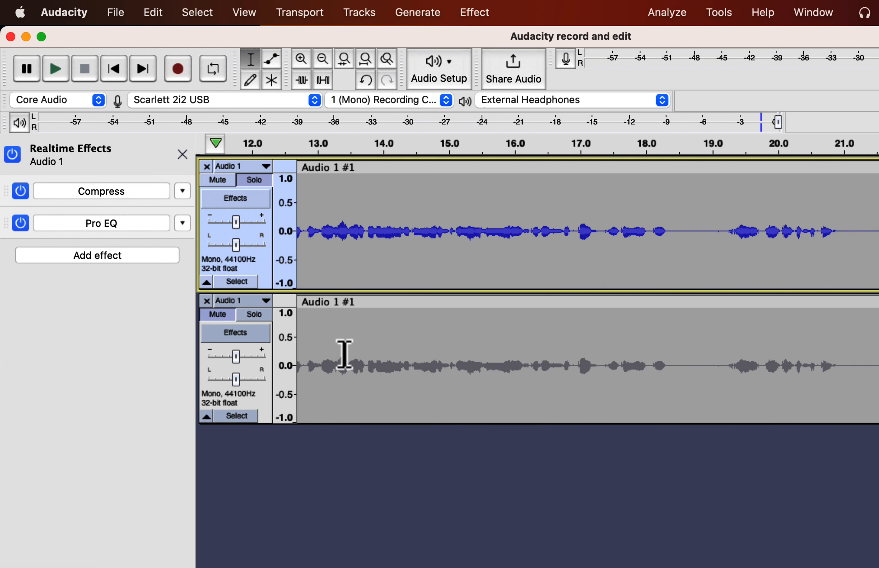
Open the Pro EQ settings on the upper Audio 1 track and play the track from near its beginning.
{"action": "scroll", "coordinate": [398, 251], "scroll_direction": "left", "scroll_amount": 10}
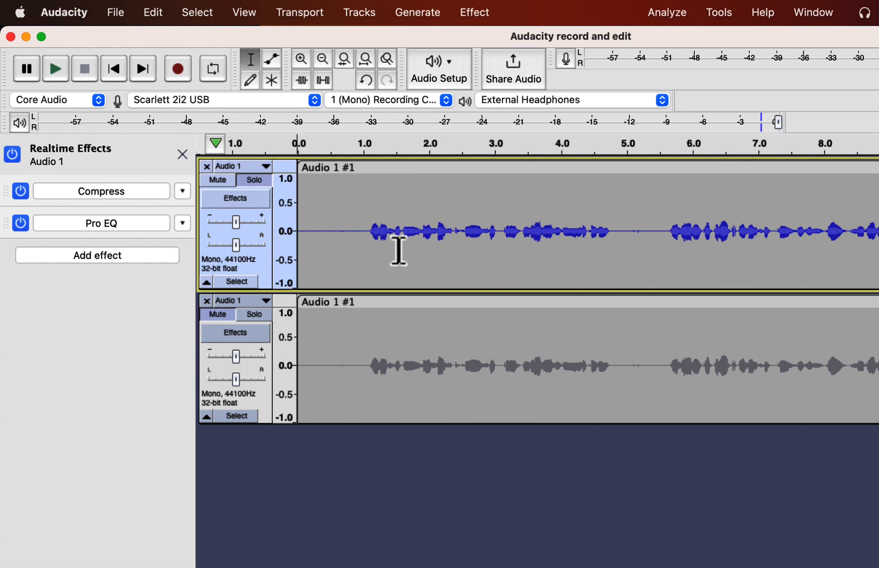
{"action": "left_click", "coordinate": [307, 227]}
{"action": "left_click", "coordinate": [144, 225]}
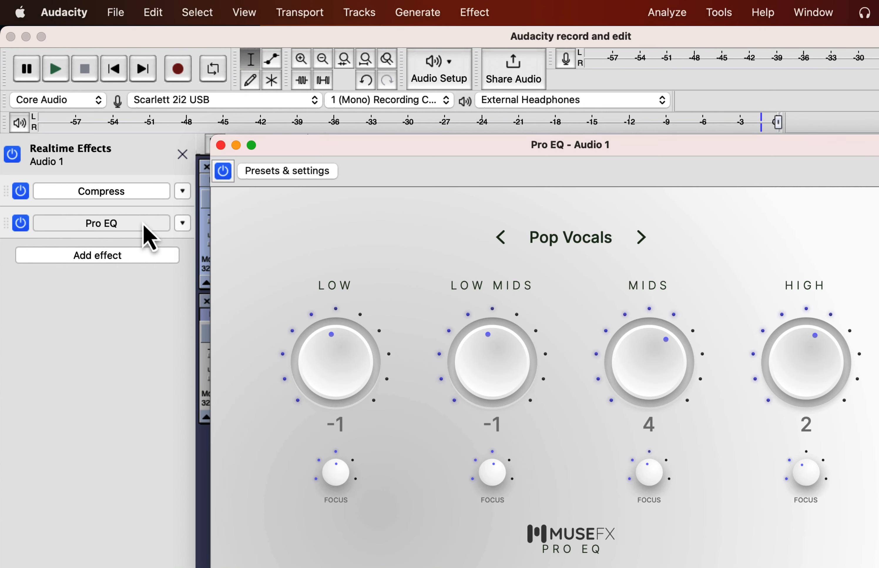
{"action": "left_click_drag", "start_coordinate": [409, 148], "coordinate": [534, 146]}
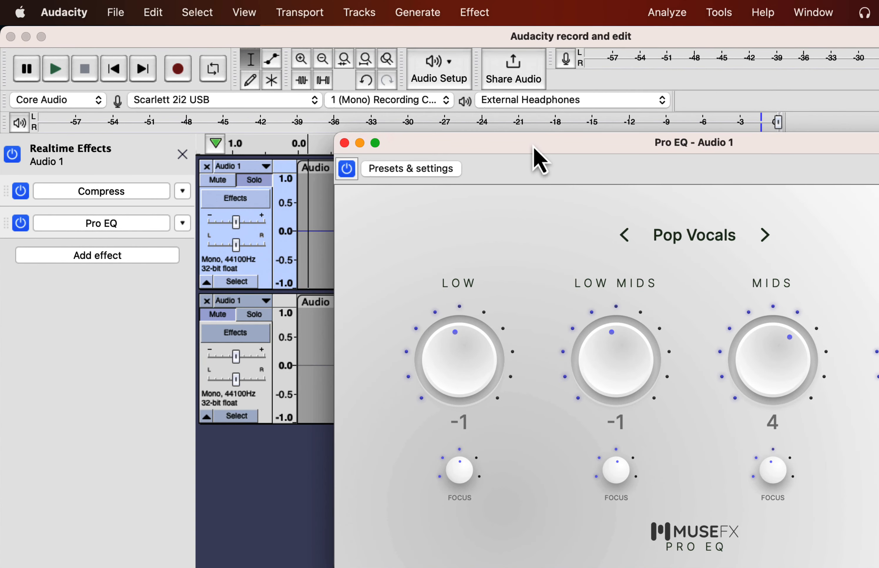
{"action": "key", "text": "space"}
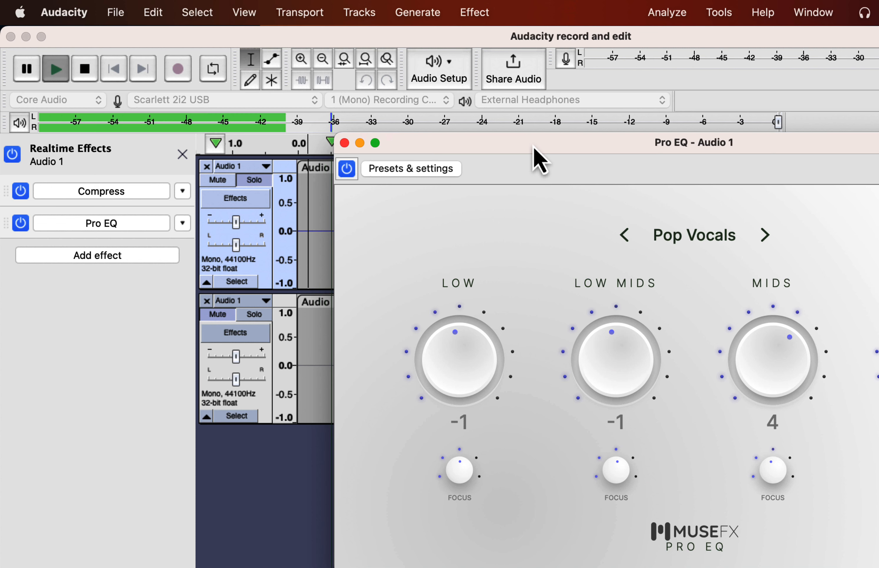
Audition the Pop Strings and Country Vocals presets in Pro EQ against Pop Vocals, return to Pop Vocals, and close the effect after stopping playback.
{"action": "left_click", "coordinate": [706, 235]}
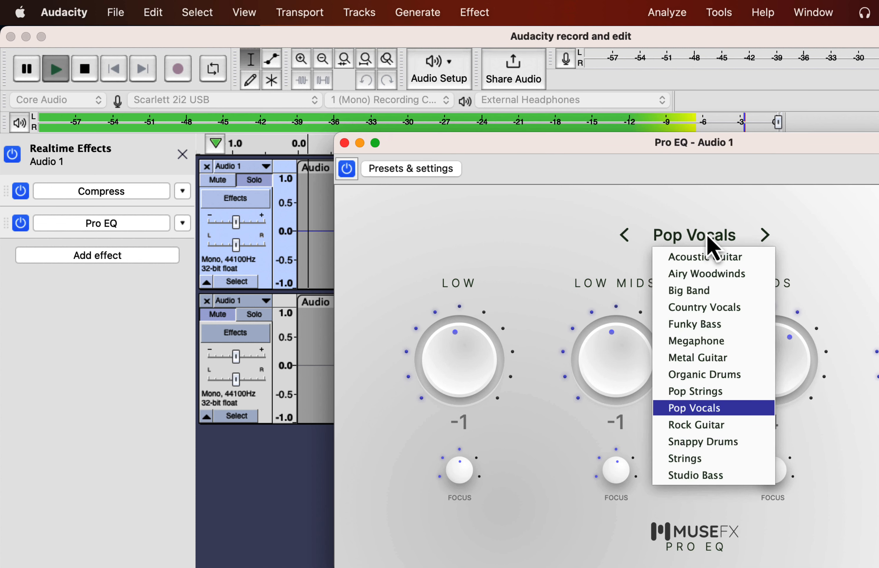
{"action": "left_click", "coordinate": [686, 387]}
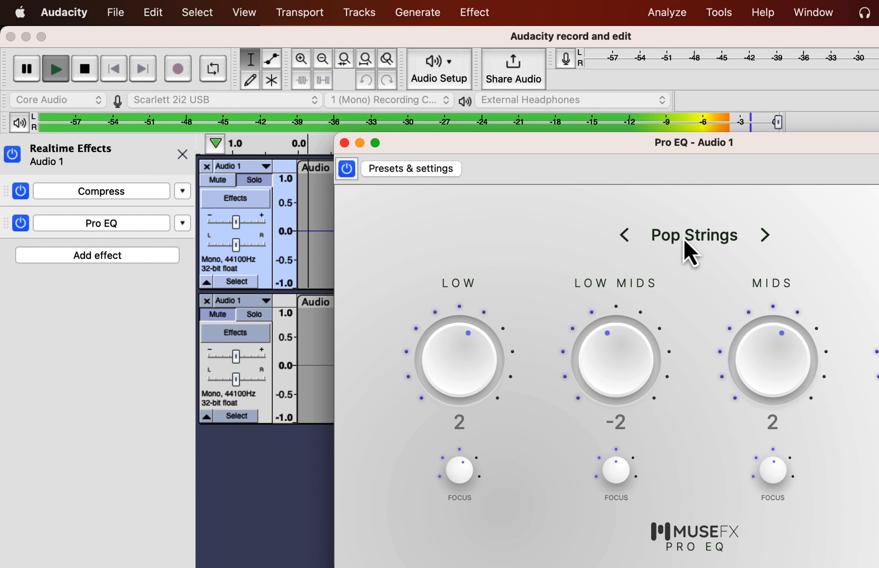
{"action": "left_click", "coordinate": [689, 252]}
{"action": "left_click", "coordinate": [692, 410]}
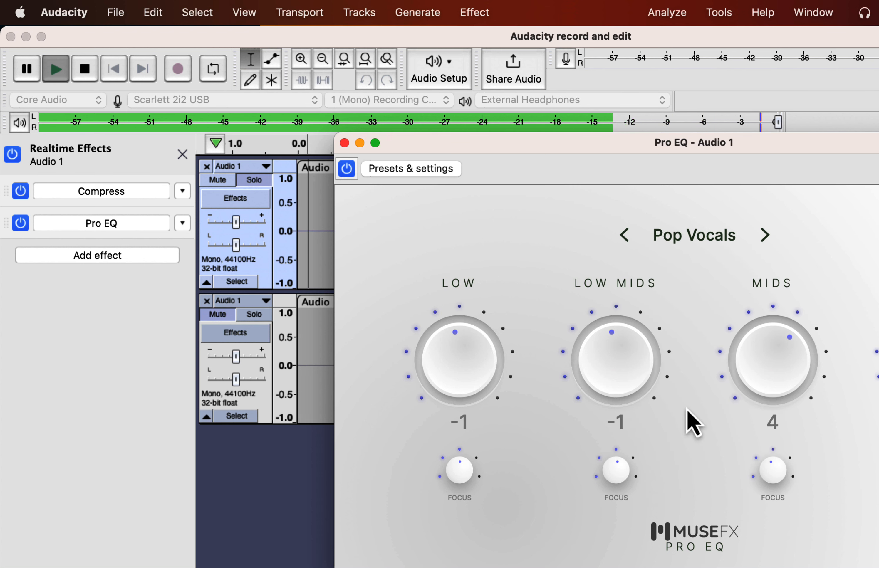
{"action": "left_click", "coordinate": [690, 241]}
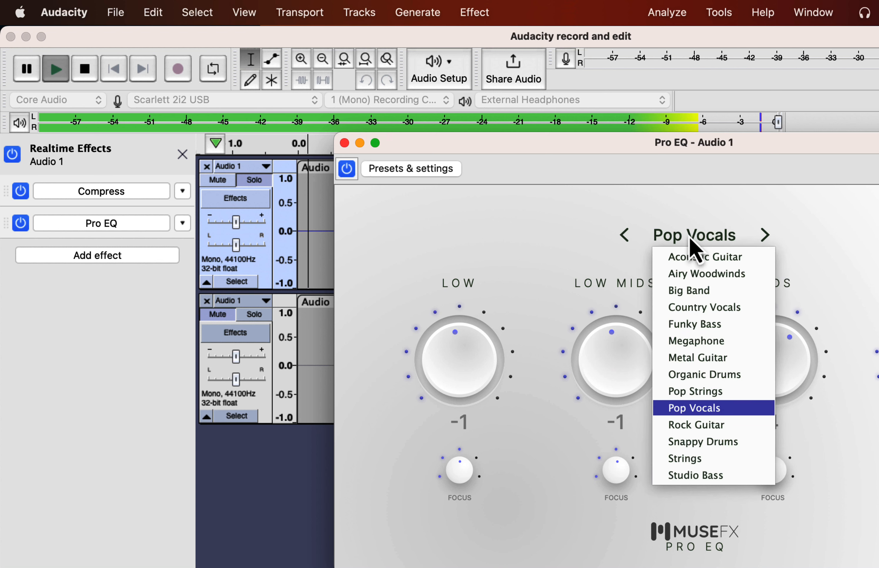
{"action": "left_click", "coordinate": [703, 308]}
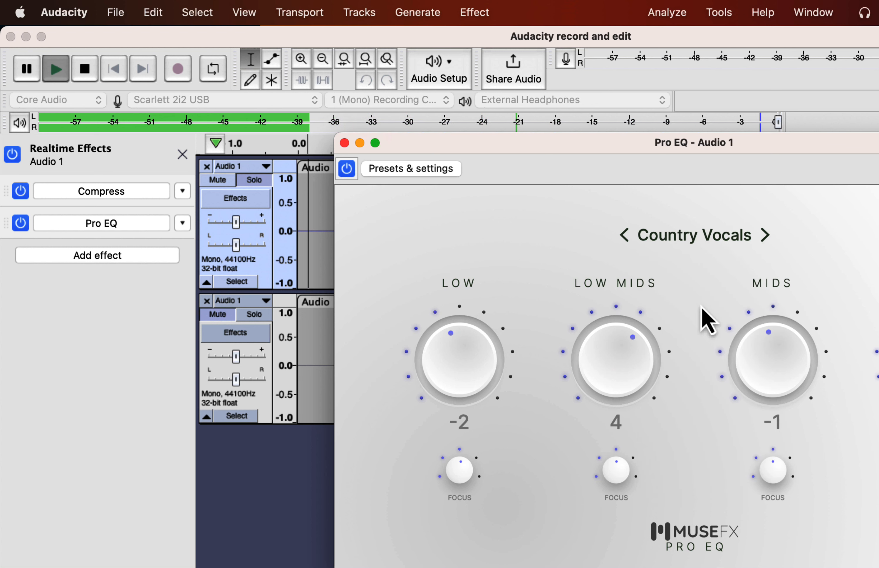
{"action": "left_click", "coordinate": [693, 239]}
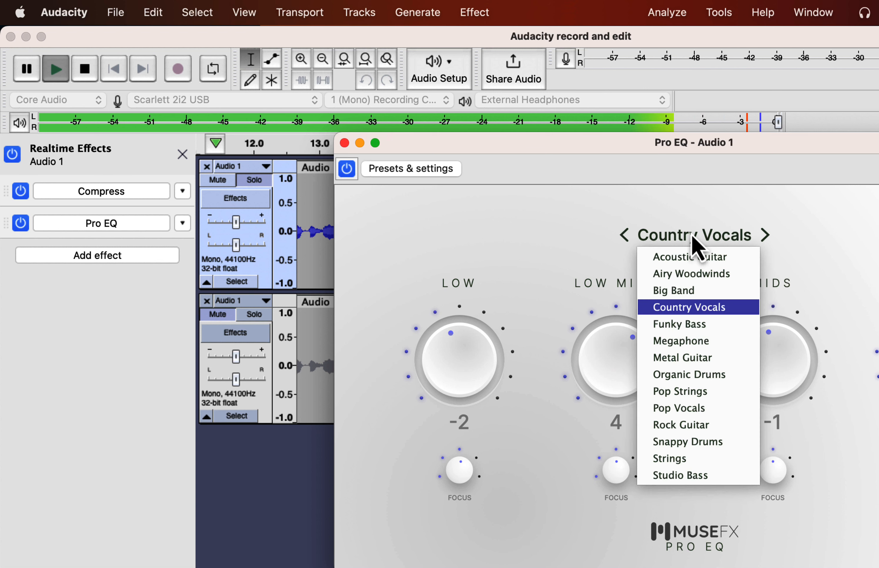
{"action": "left_click", "coordinate": [680, 409]}
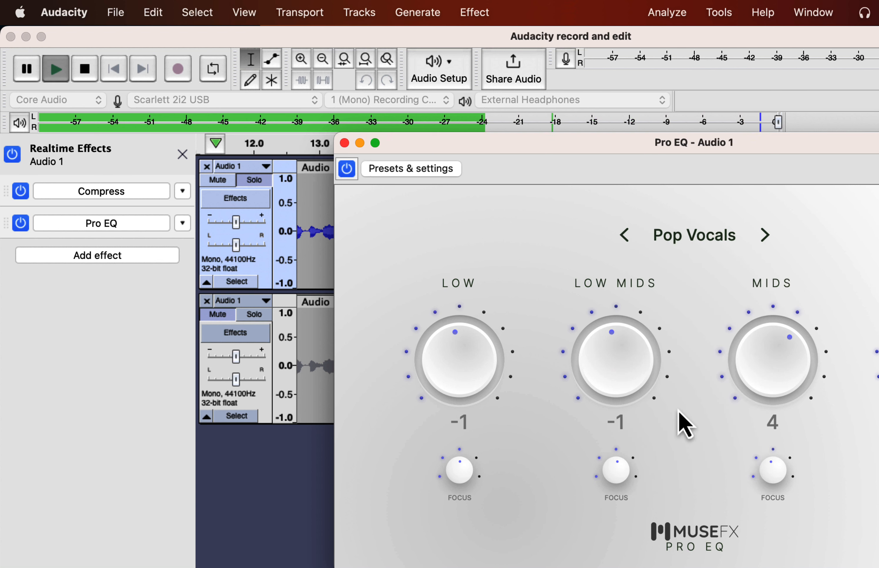
{"action": "key", "text": "space"}
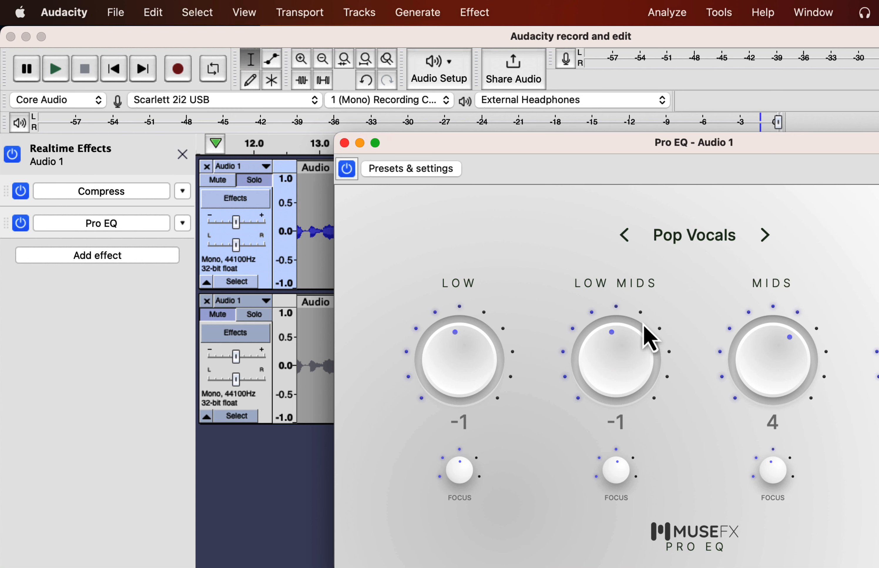
{"action": "left_click", "coordinate": [344, 143]}
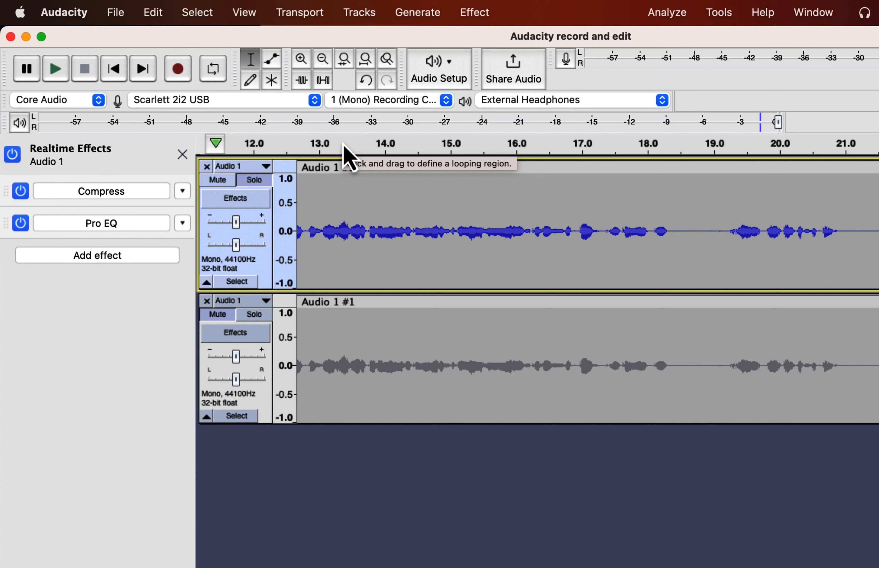
Add the MuseFX Noise Gate realtime effect after Pro EQ on the upper Audio 1 track and open its settings.
{"action": "left_click", "coordinate": [93, 255]}
{"action": "mouse_move", "coordinate": [97, 289]}
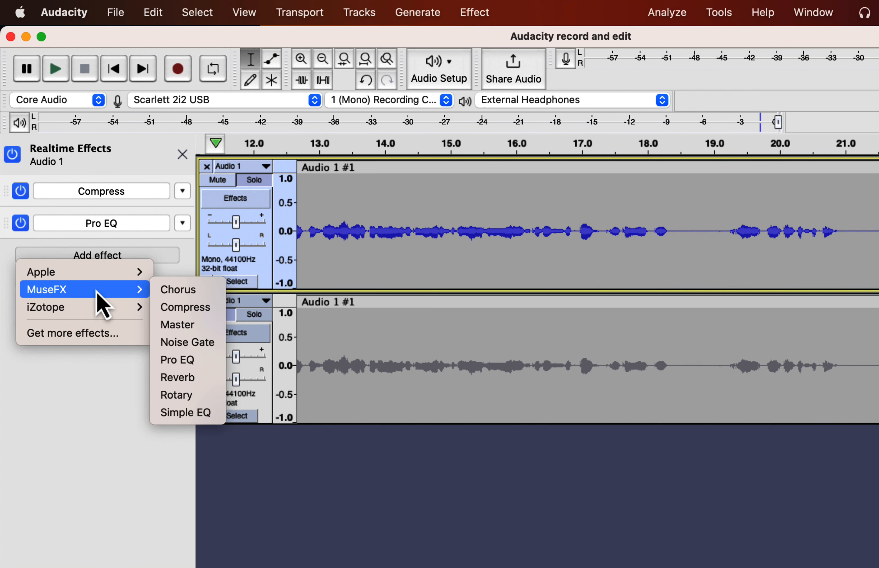
{"action": "left_click", "coordinate": [185, 343]}
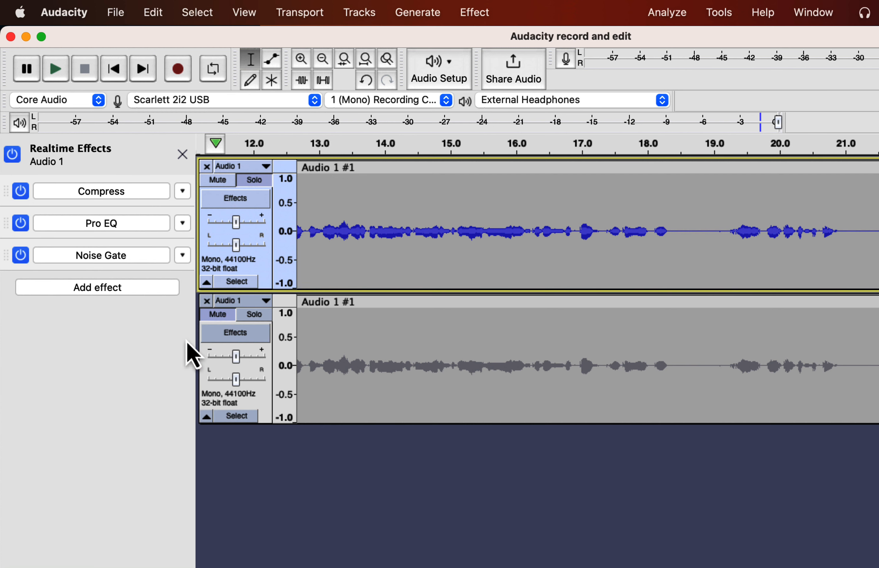
{"action": "key", "text": "Home"}
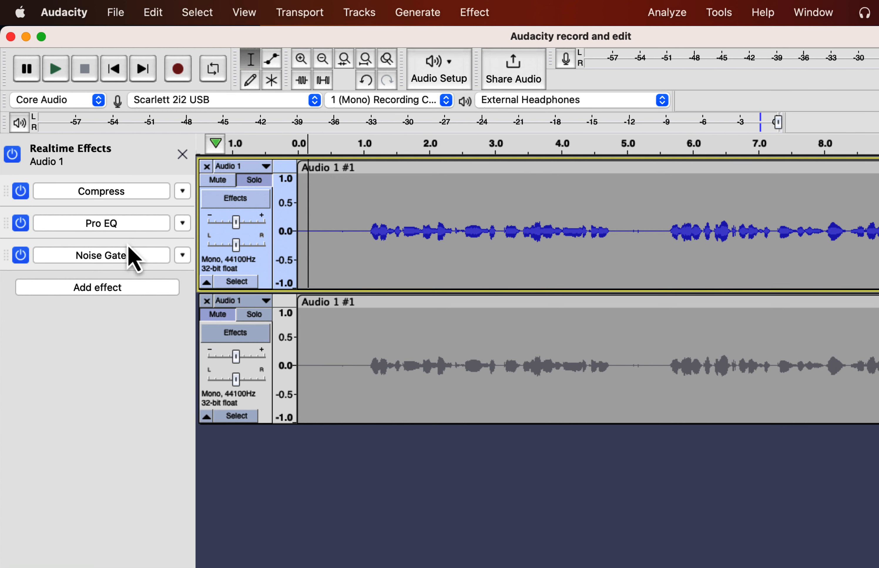
{"action": "left_click", "coordinate": [118, 255]}
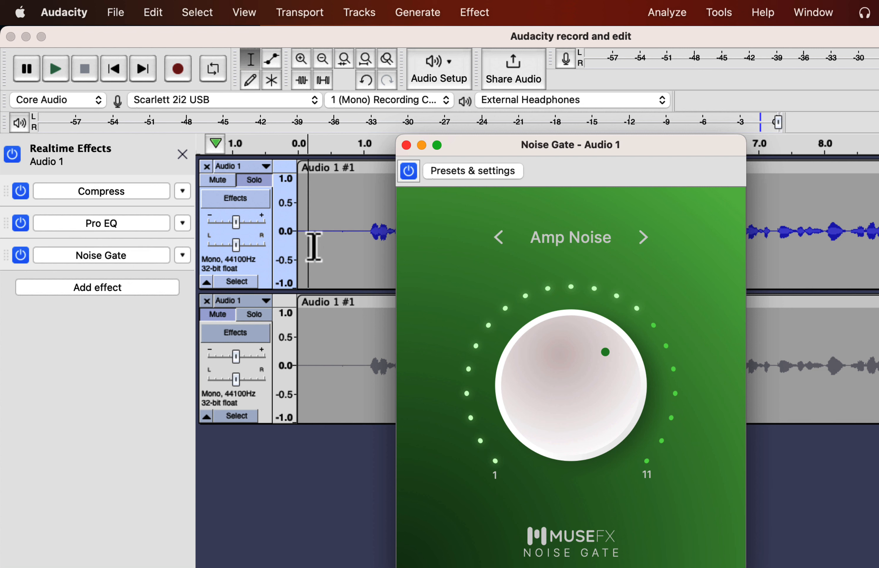
Play the upper Audio 1 track while choosing the Speech preset in Noise Gate, stopping playback and closing the effect window.
{"action": "left_click", "coordinate": [303, 234]}
{"action": "key", "text": "space"}
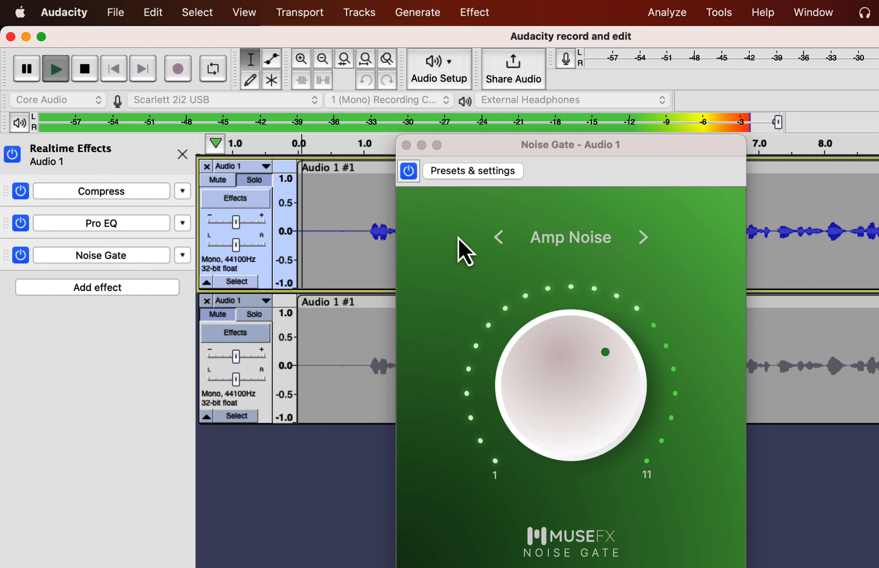
{"action": "left_click", "coordinate": [554, 238]}
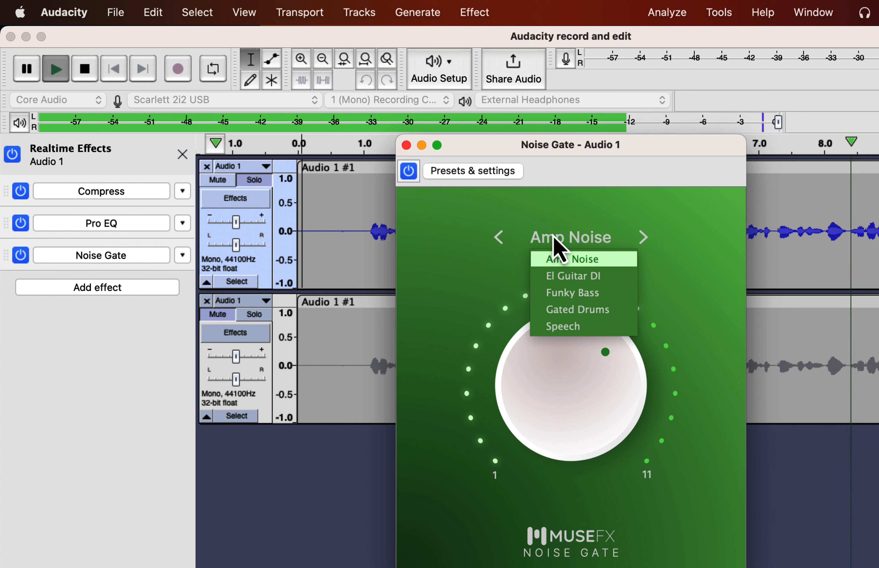
{"action": "left_click", "coordinate": [563, 327]}
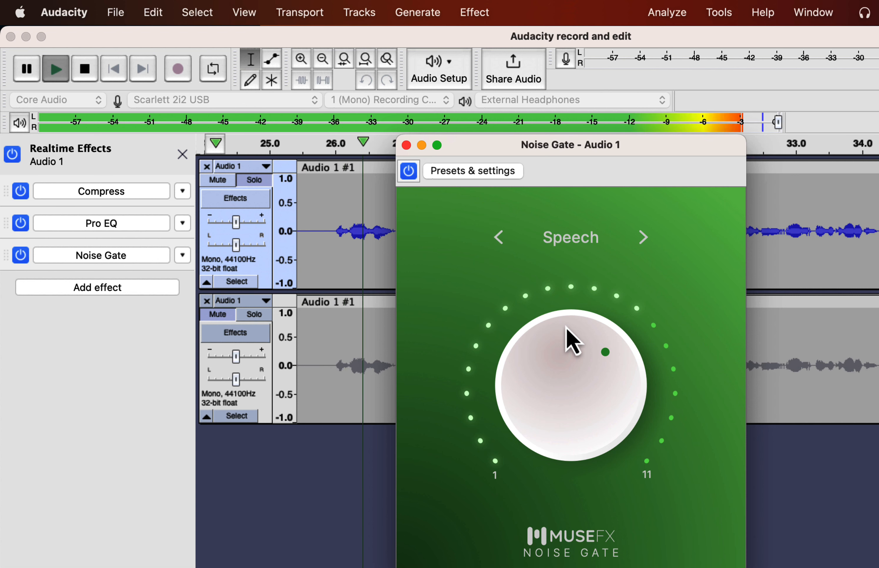
{"action": "key", "text": "space"}
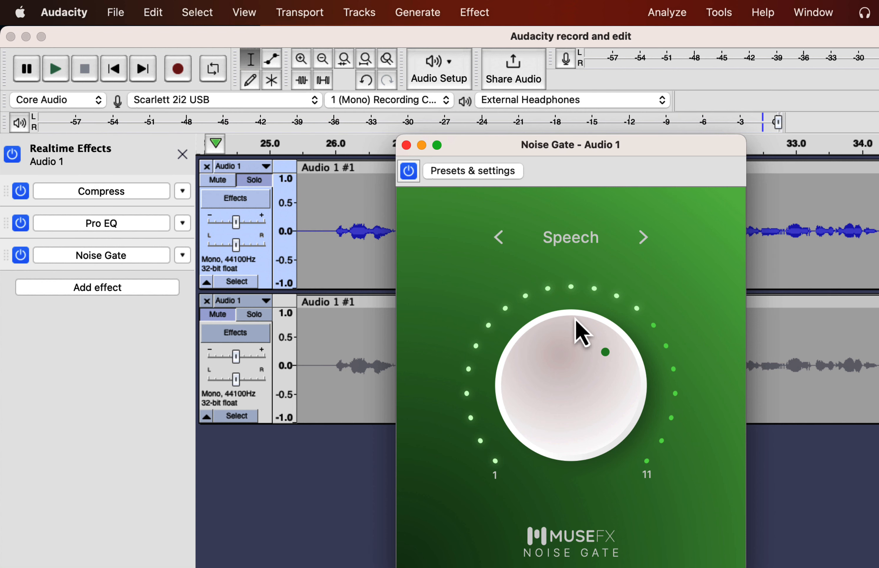
{"action": "left_click", "coordinate": [406, 145]}
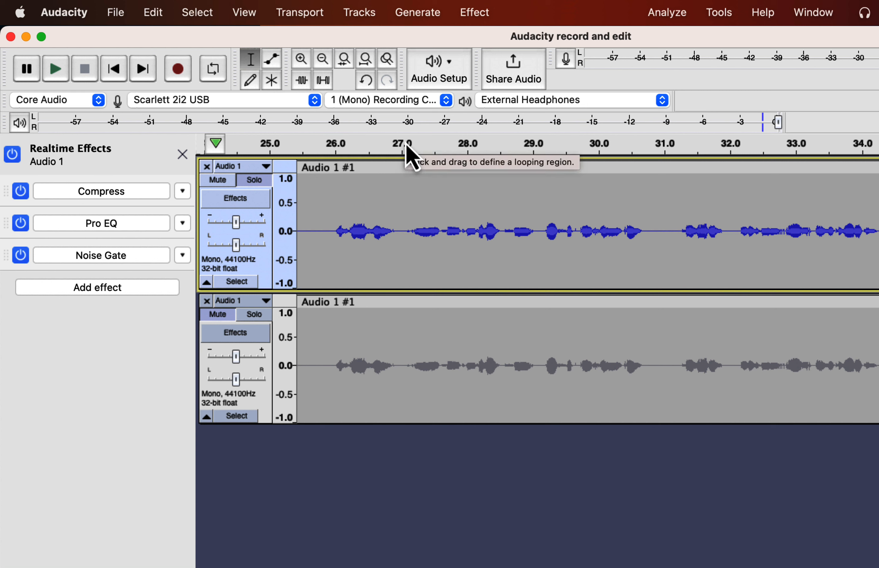
Bypass Noise Gate and remove it from the upper Audio 1 track's realtime effects.
{"action": "left_click", "coordinate": [20, 258]}
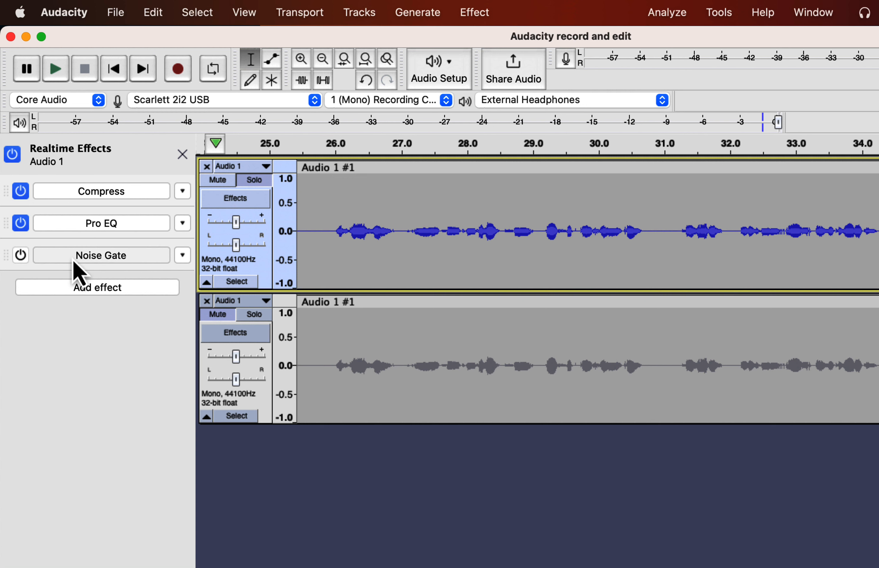
{"action": "left_click", "coordinate": [184, 258]}
{"action": "left_click", "coordinate": [192, 273]}
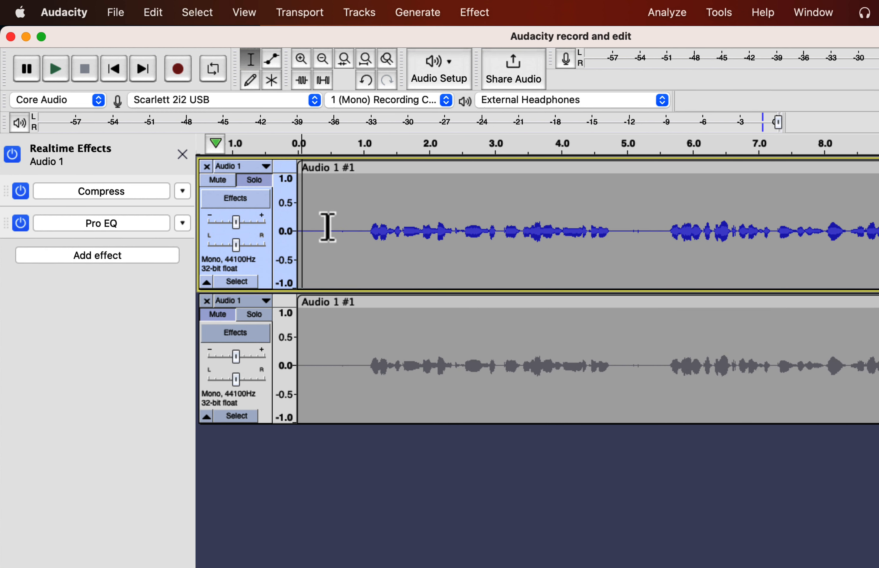
Add the MuseFX Reverb realtime effect after Pro EQ on the upper Audio 1 track and choose its Vocal Booth preset.
{"action": "left_click", "coordinate": [106, 259]}
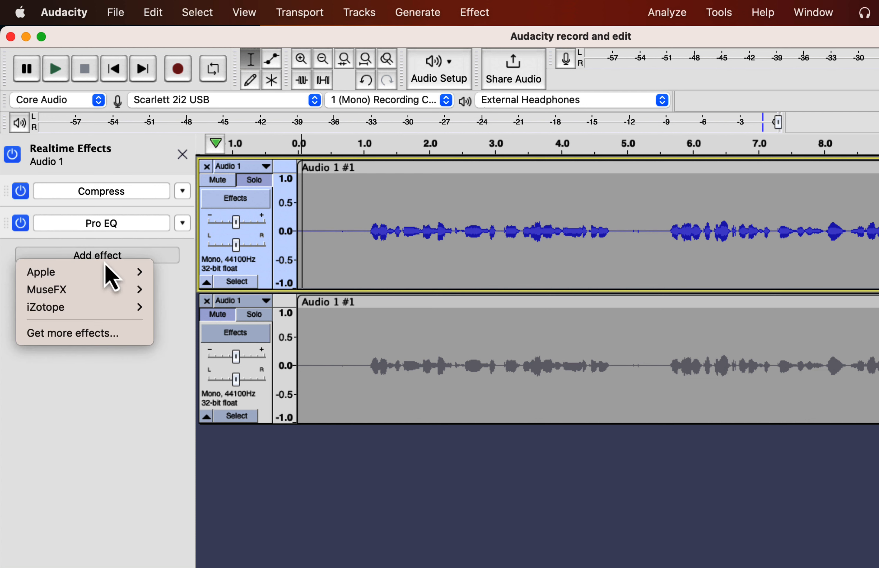
{"action": "mouse_move", "coordinate": [104, 291]}
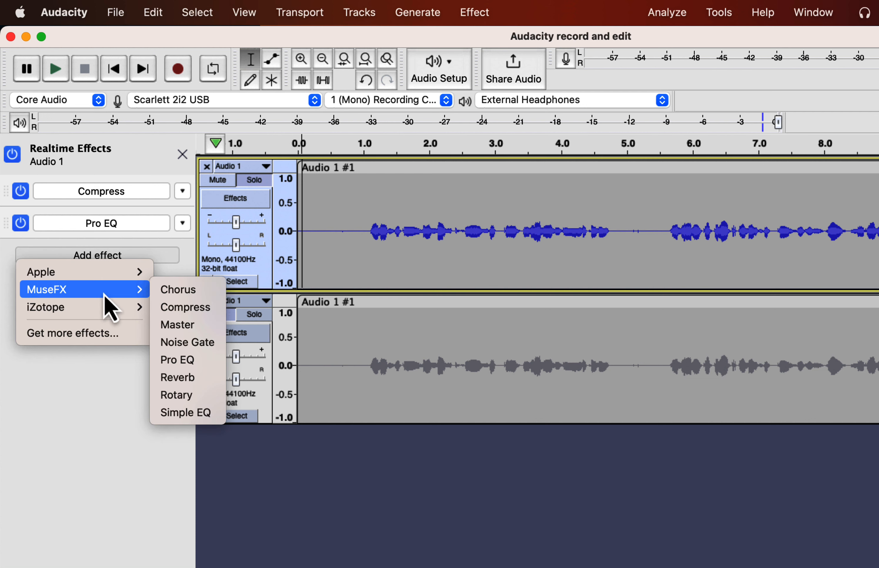
{"action": "left_click", "coordinate": [188, 378]}
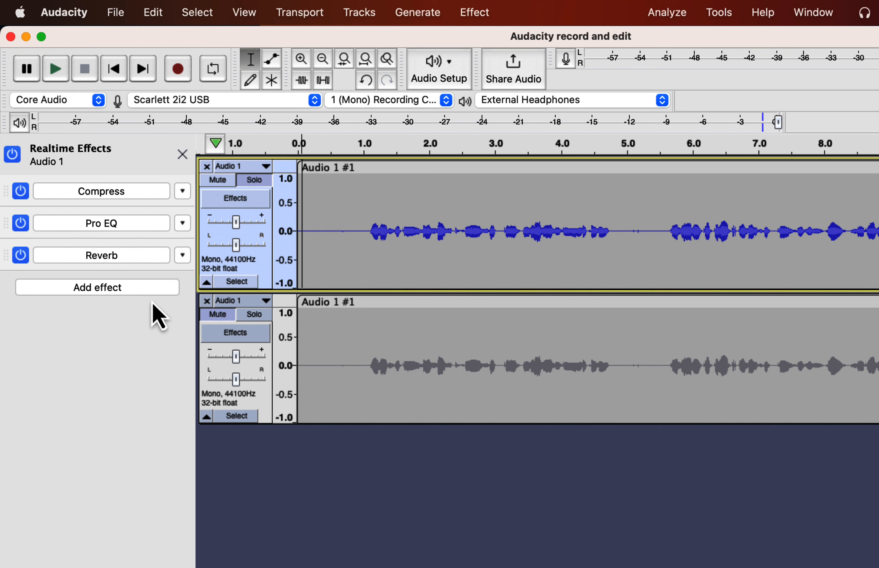
{"action": "left_click", "coordinate": [137, 261]}
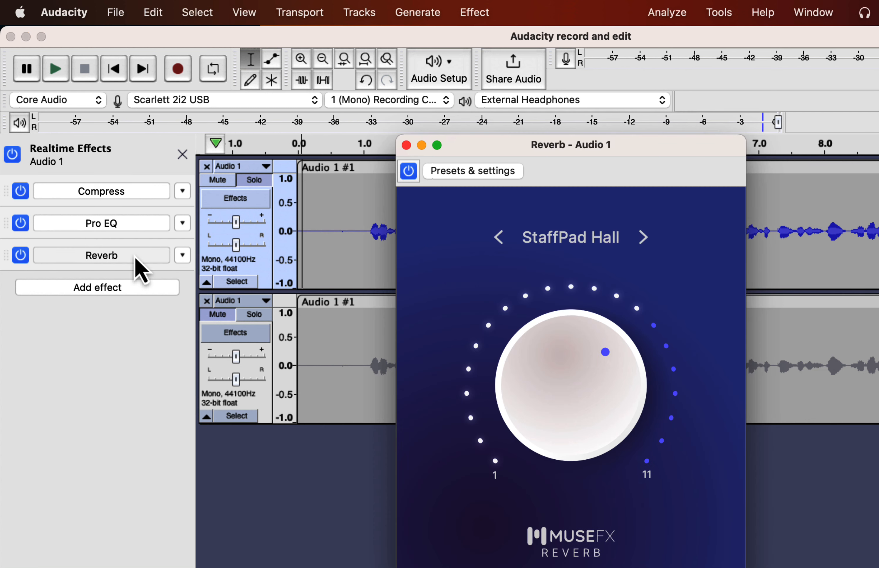
{"action": "left_click", "coordinate": [567, 236]}
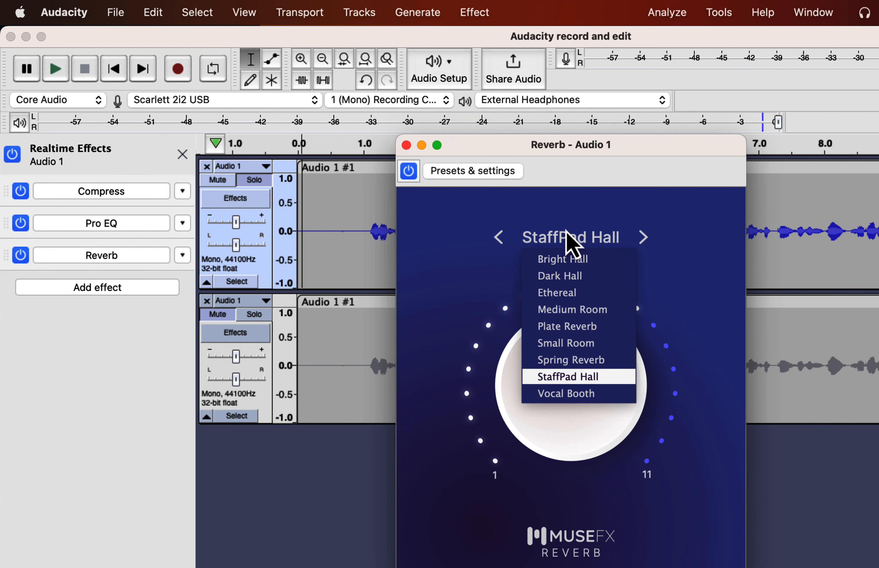
{"action": "left_click", "coordinate": [545, 391]}
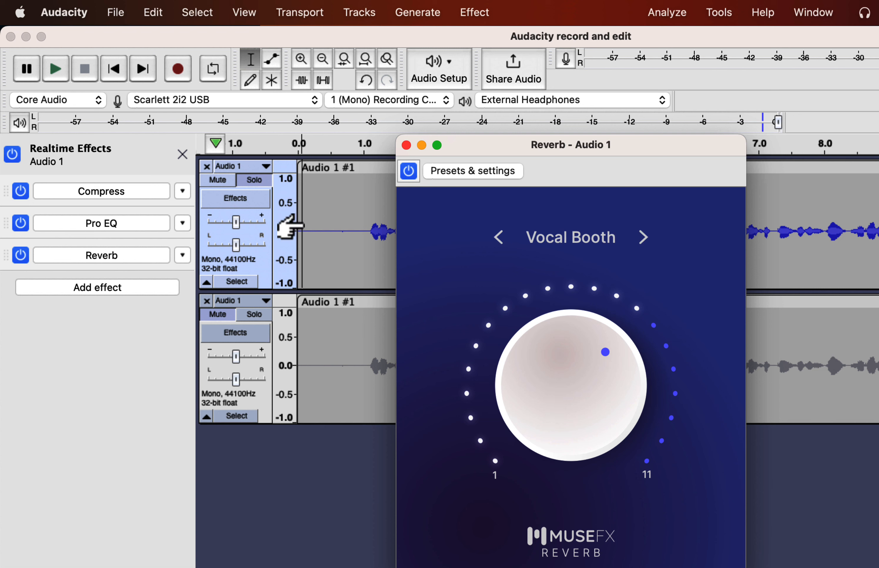
Play the upper Audio 1 track, compare it with Reverb bypassed and enabled, and stop playback before closing the Reverb window.
{"action": "left_click", "coordinate": [292, 224]}
{"action": "key", "text": "space"}
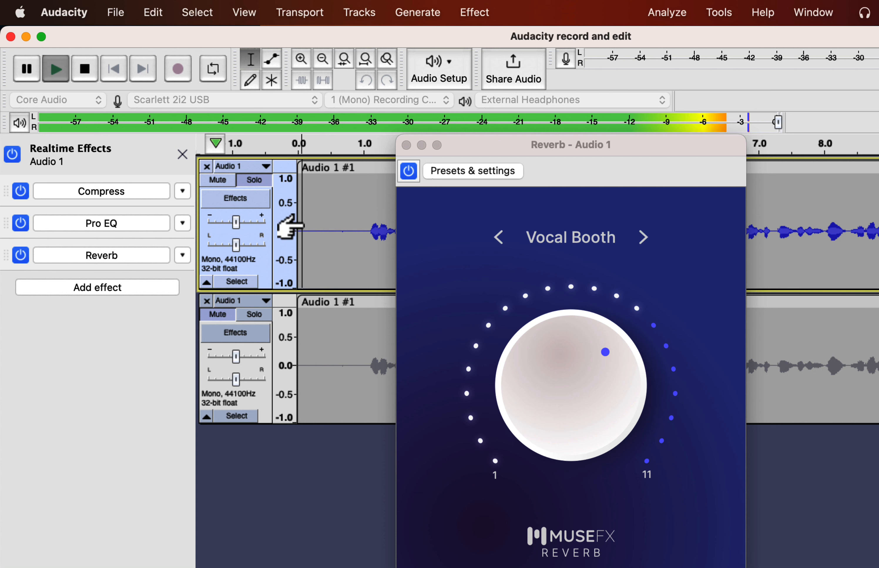
{"action": "left_click", "coordinate": [21, 255]}
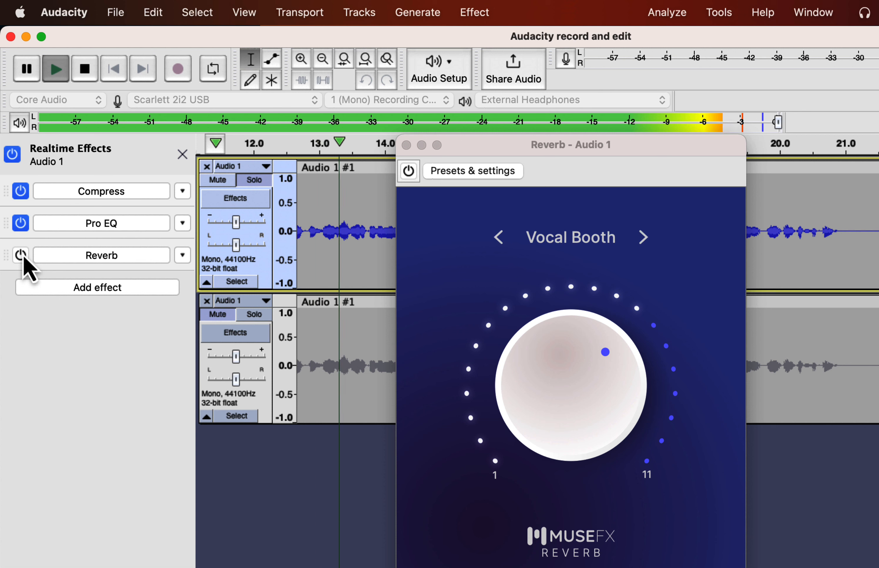
{"action": "left_click", "coordinate": [22, 257]}
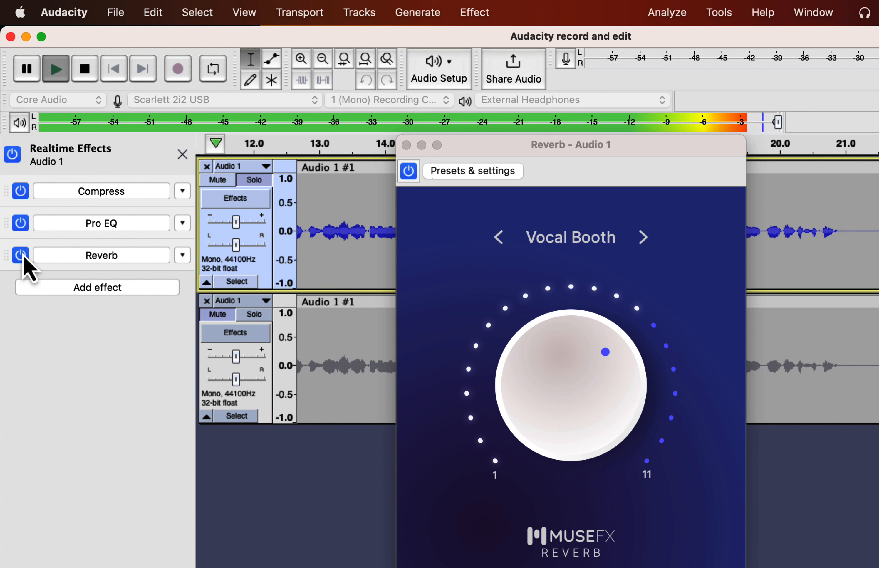
{"action": "key", "text": "space"}
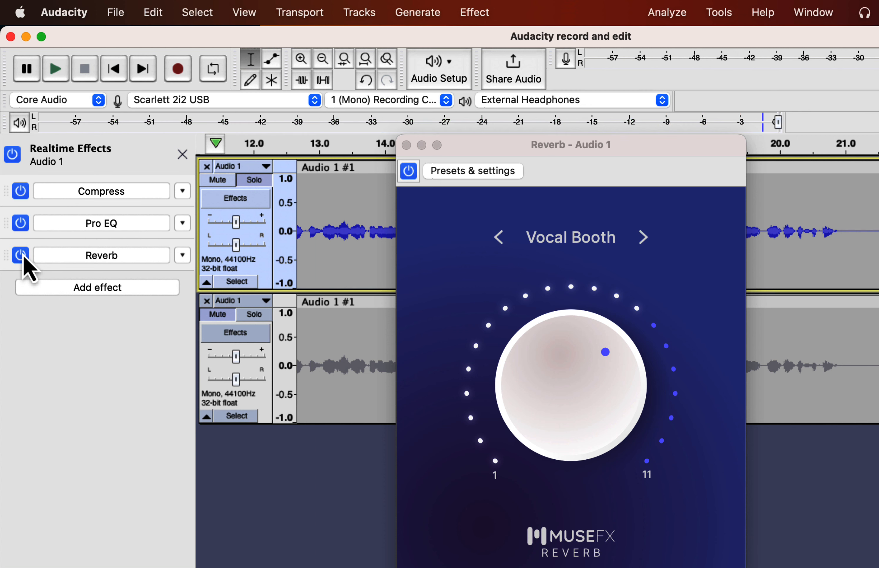
{"action": "left_click", "coordinate": [406, 146]}
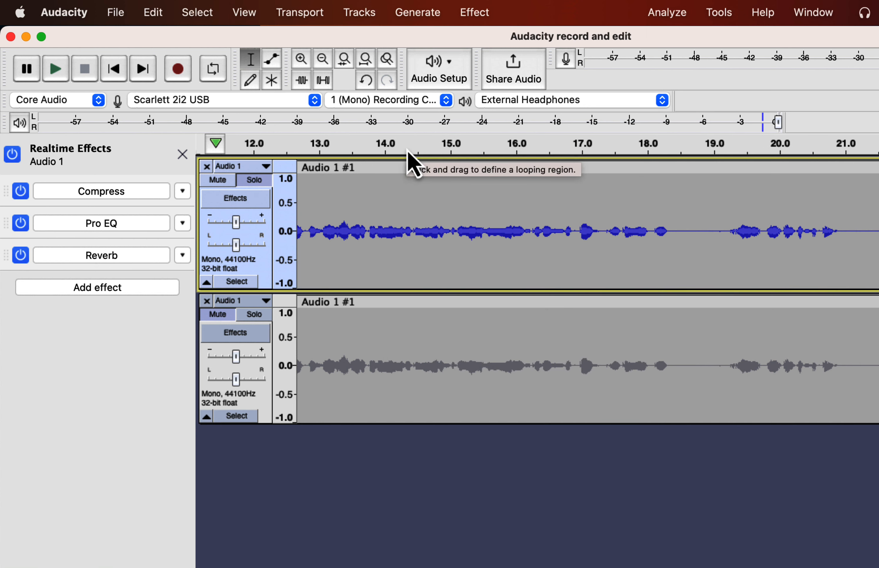
Add a second MuseFX Reverb realtime effect at the end of the upper Audio 1 track's chain and open its settings.
{"action": "left_click", "coordinate": [106, 290]}
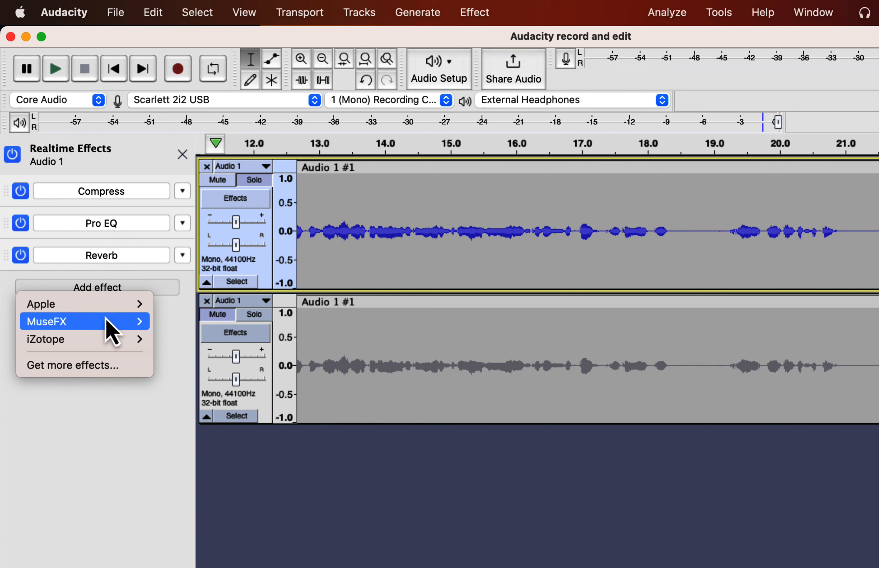
{"action": "mouse_move", "coordinate": [108, 321]}
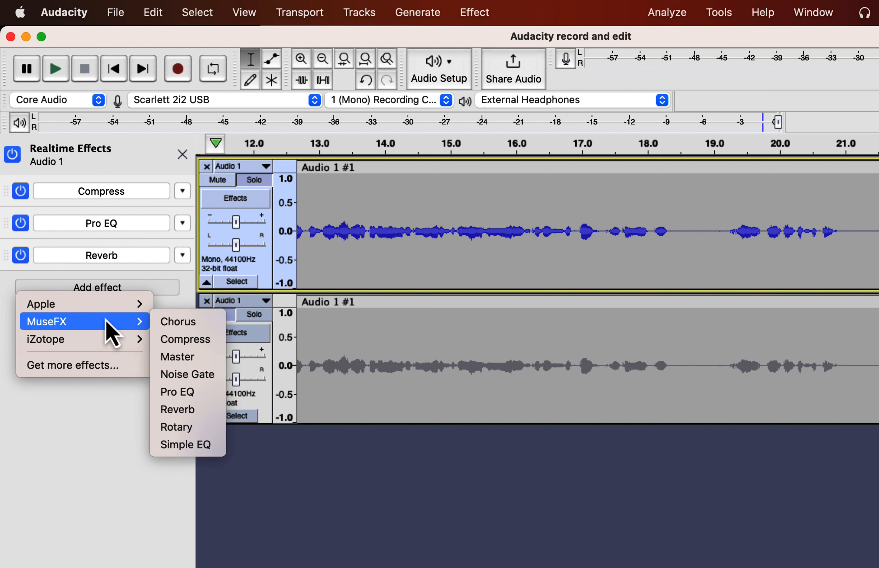
{"action": "left_click", "coordinate": [180, 410]}
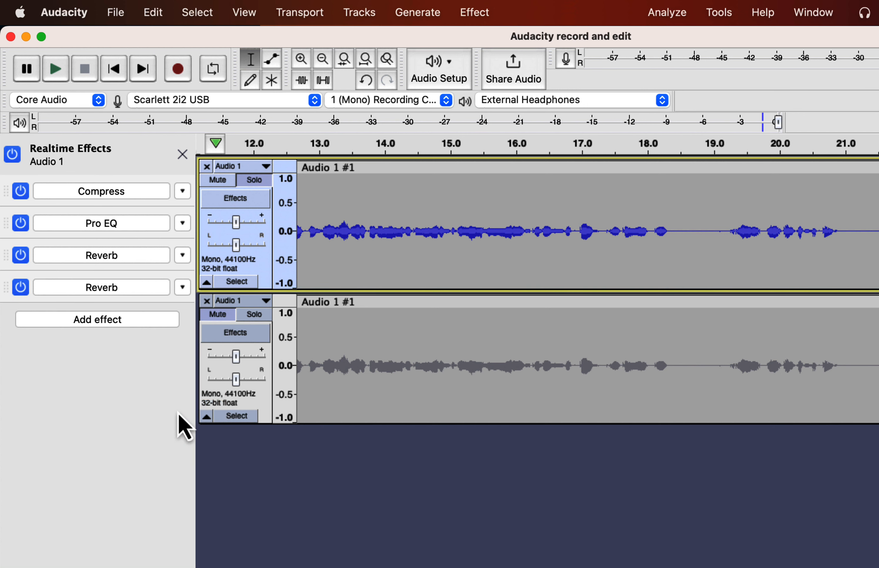
{"action": "left_click", "coordinate": [118, 292]}
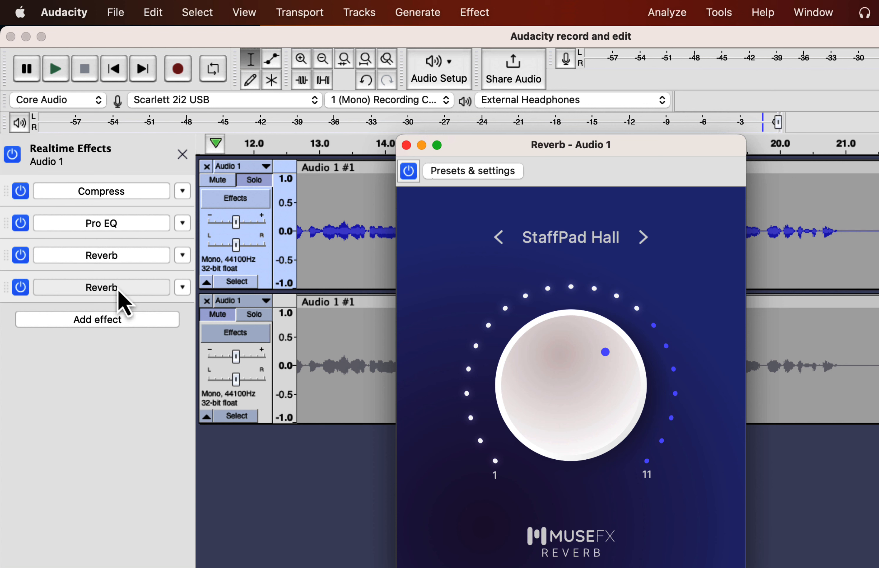
Play the upper Audio 1 track from its start while trying the Bright Hall and Ethereal presets in the second Reverb.
{"action": "key", "text": "space"}
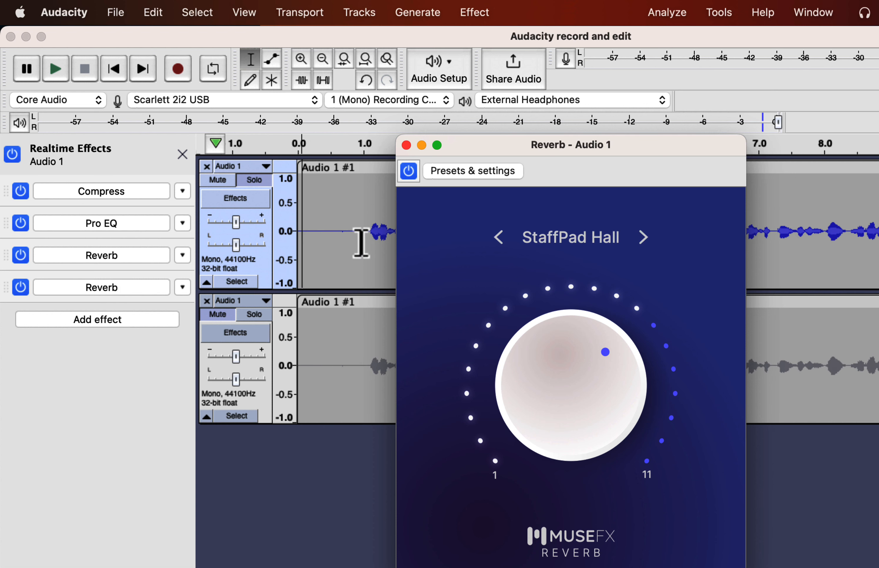
{"action": "key", "text": "space"}
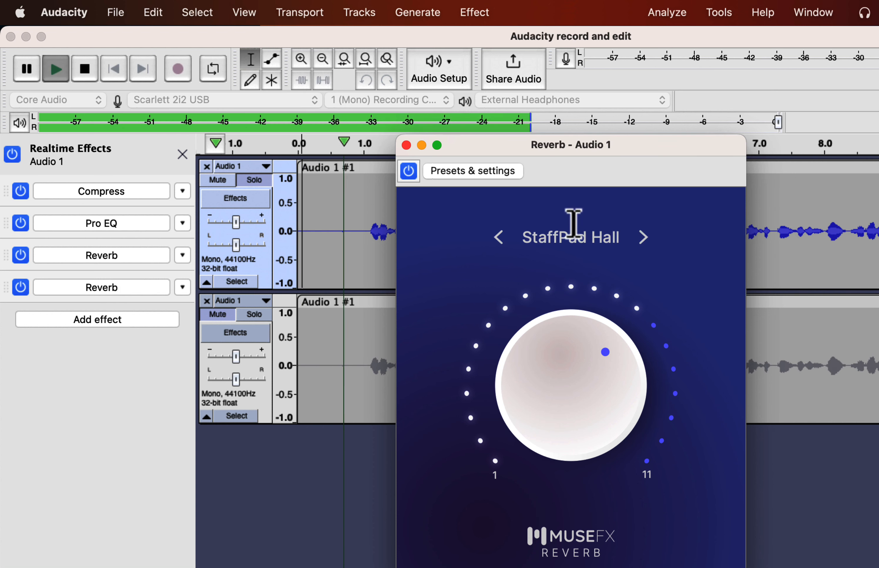
{"action": "left_click", "coordinate": [561, 242]}
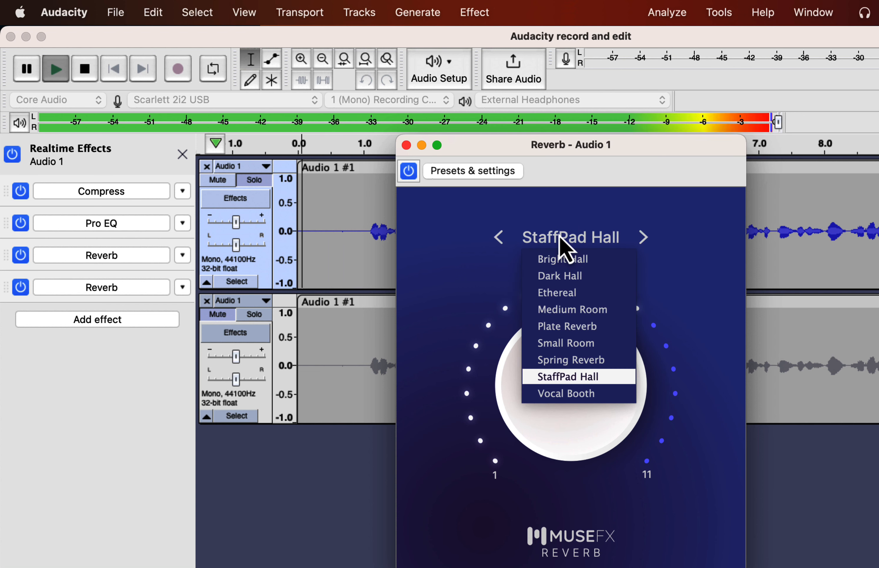
{"action": "left_click", "coordinate": [559, 257]}
{"action": "left_click", "coordinate": [569, 246]}
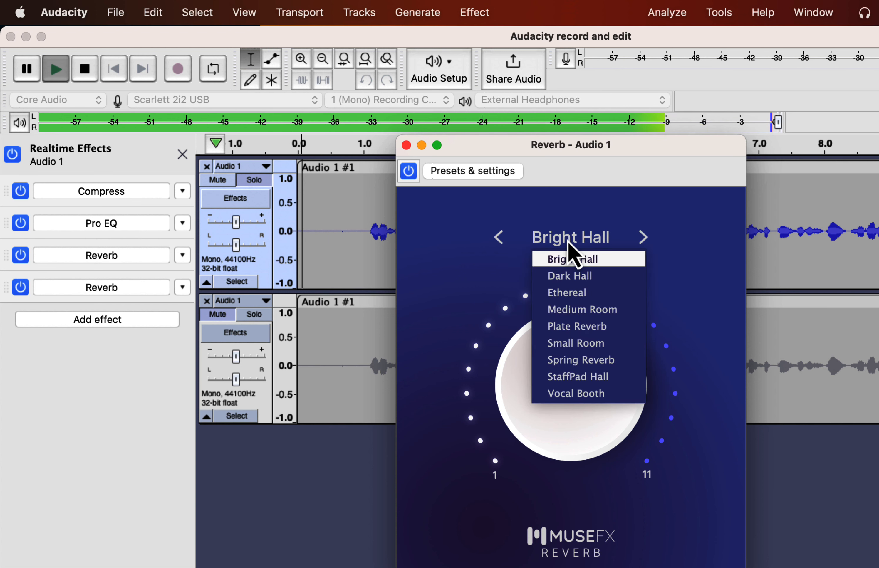
{"action": "left_click", "coordinate": [564, 297]}
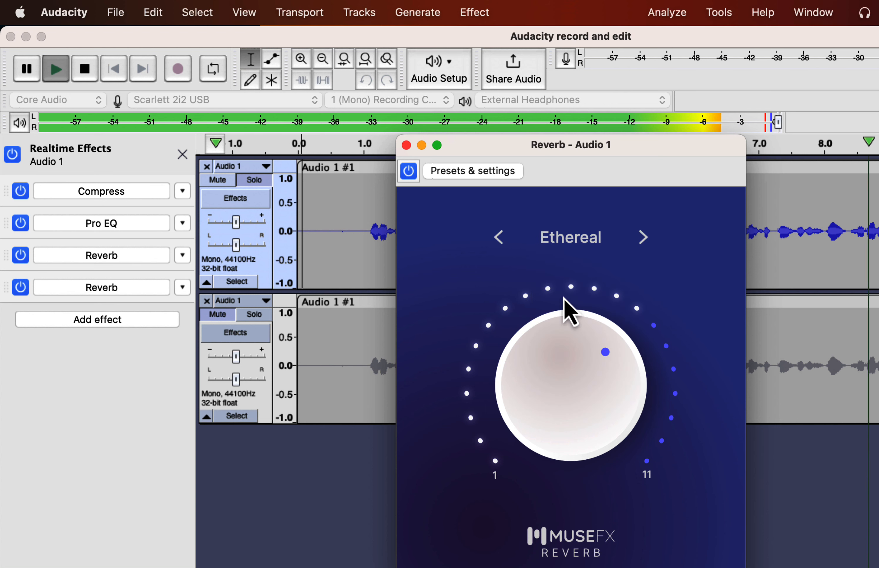
Try the Spring Reverb and Plate Reverb presets in the second Reverb during playback.
{"action": "left_click", "coordinate": [574, 239]}
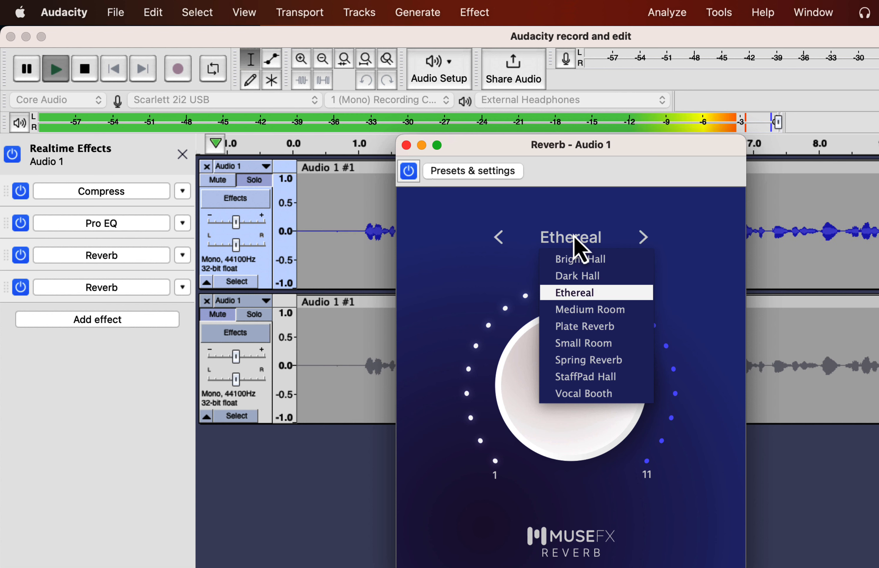
{"action": "left_click", "coordinate": [577, 377]}
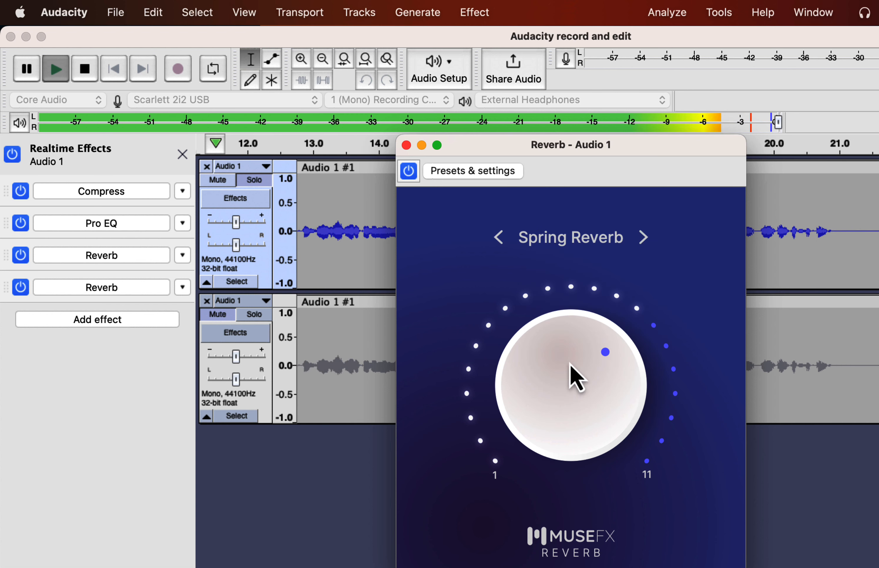
{"action": "left_click", "coordinate": [570, 245]}
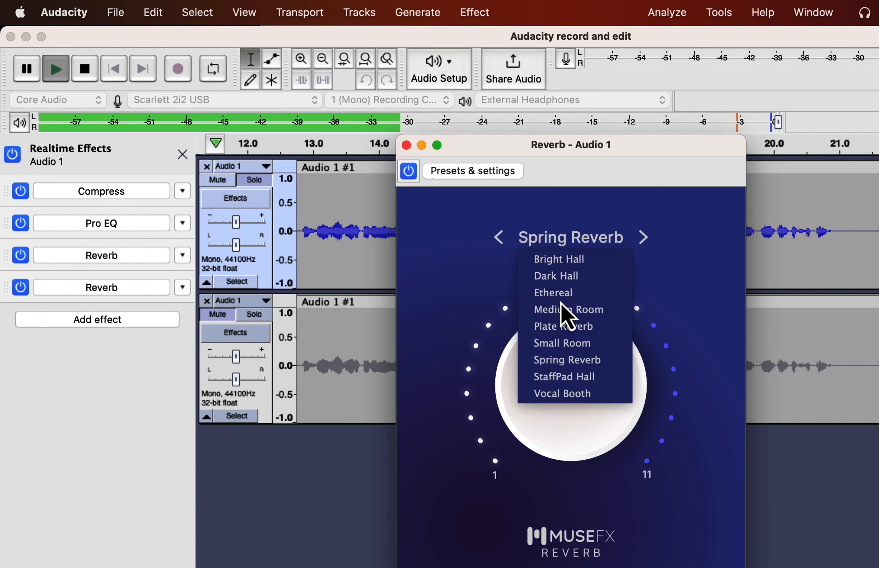
{"action": "left_click", "coordinate": [563, 328]}
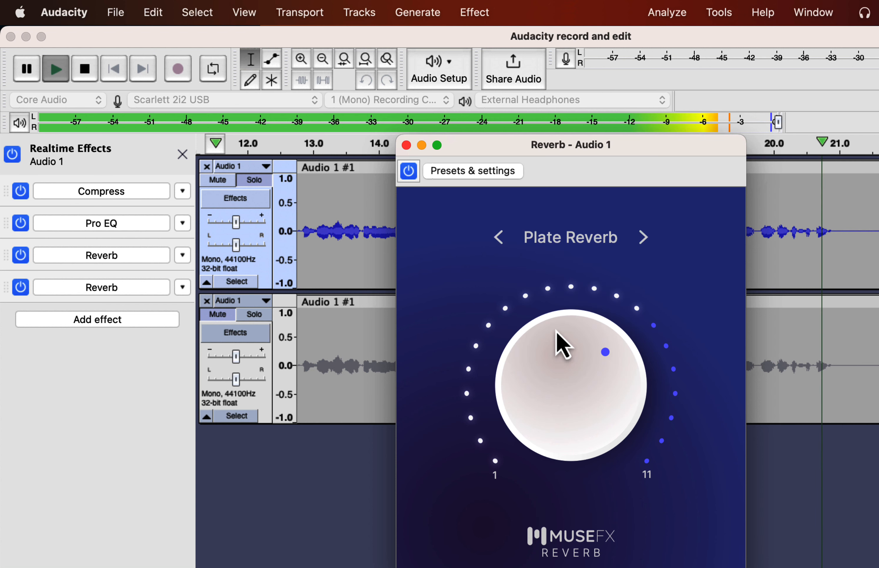
Stop playback, close the second Reverb's window and remove that effect from the upper Audio 1 track.
{"action": "key", "text": "space"}
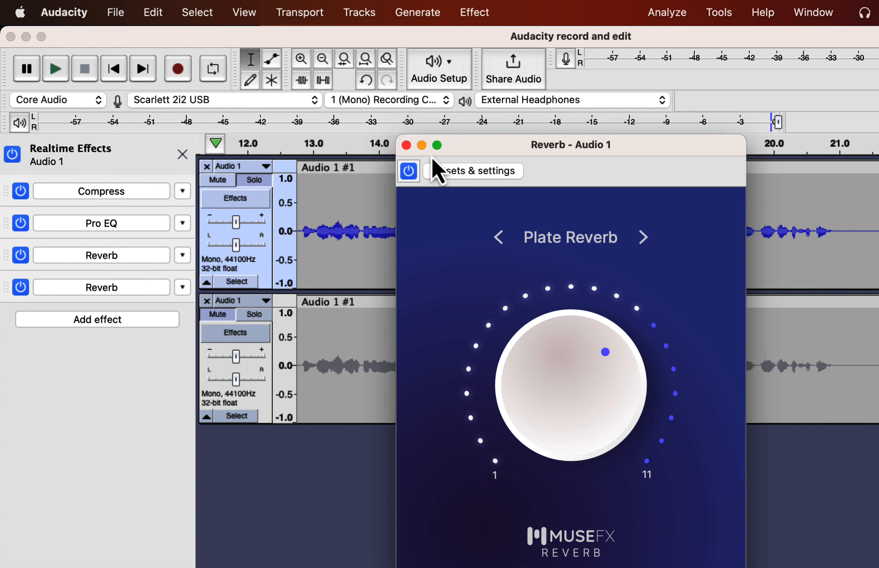
{"action": "left_click", "coordinate": [408, 147]}
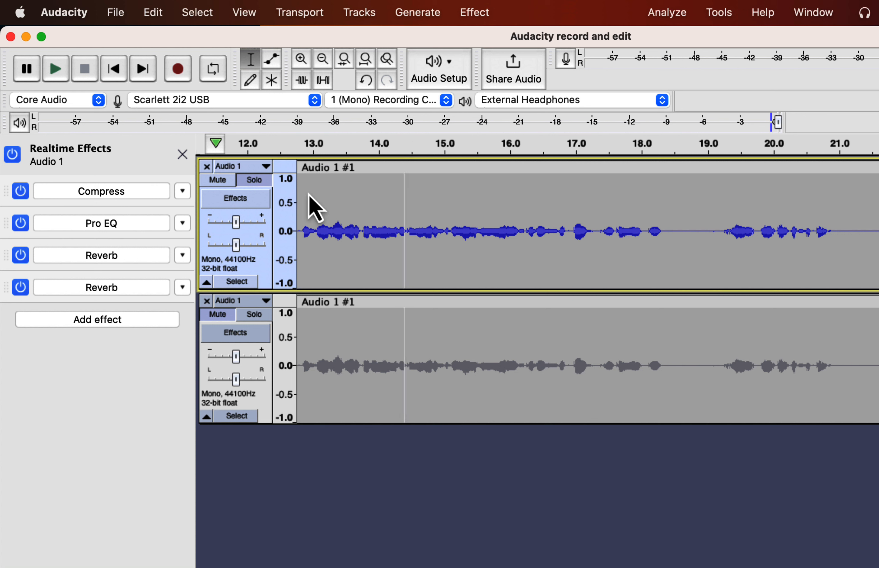
{"action": "left_click", "coordinate": [183, 287]}
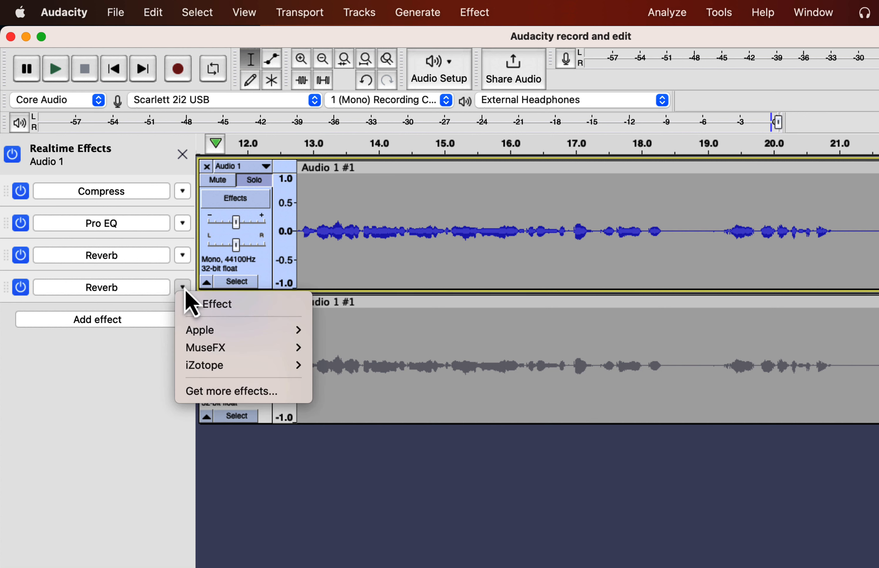
{"action": "left_click", "coordinate": [212, 304]}
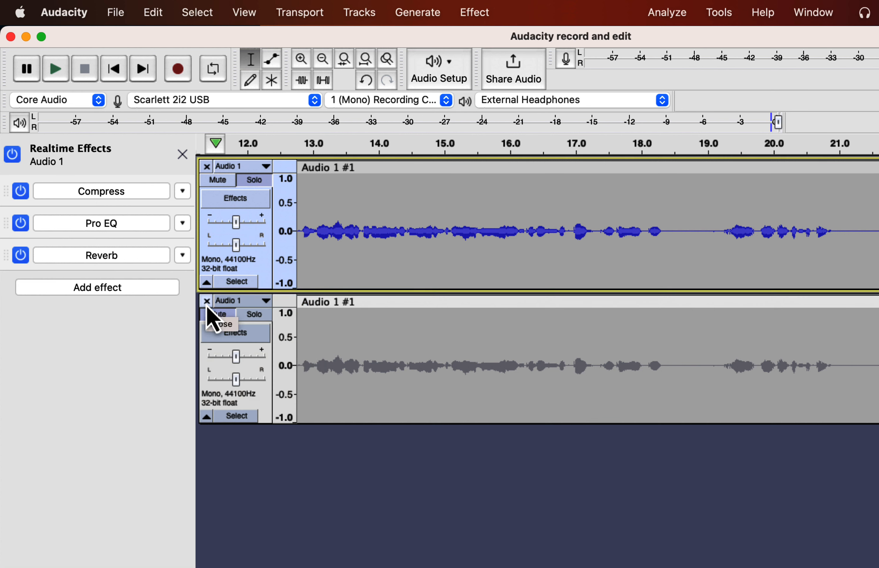
Select the upper Audio 1 clip, and solo the lower Audio 1 track with its whole clip selected.
{"action": "double_click", "coordinate": [412, 229]}
{"action": "scroll", "coordinate": [412, 227], "scroll_direction": "left", "scroll_amount": 5}
{"action": "scroll", "coordinate": [413, 227], "scroll_direction": "left", "scroll_amount": 10}
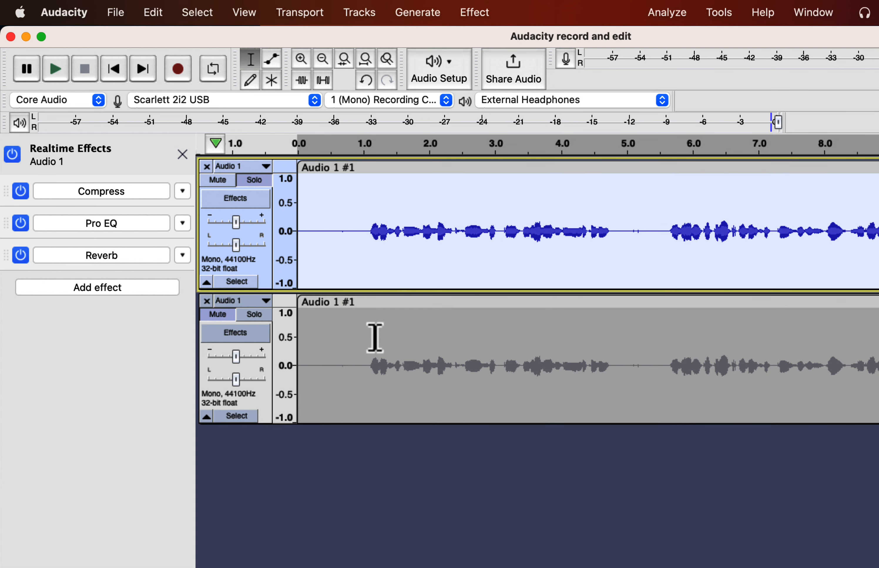
{"action": "left_click", "coordinate": [365, 347]}
{"action": "left_click", "coordinate": [253, 315]}
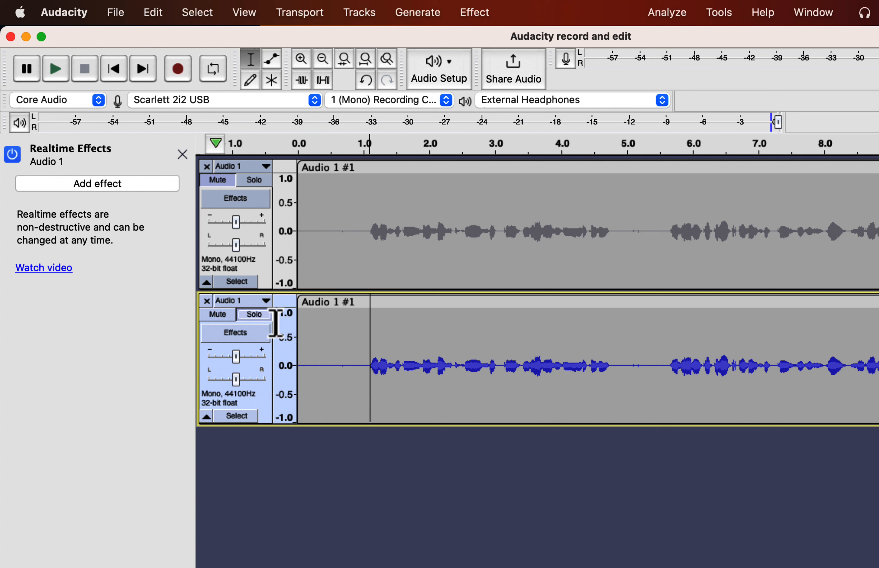
{"action": "double_click", "coordinate": [363, 346]}
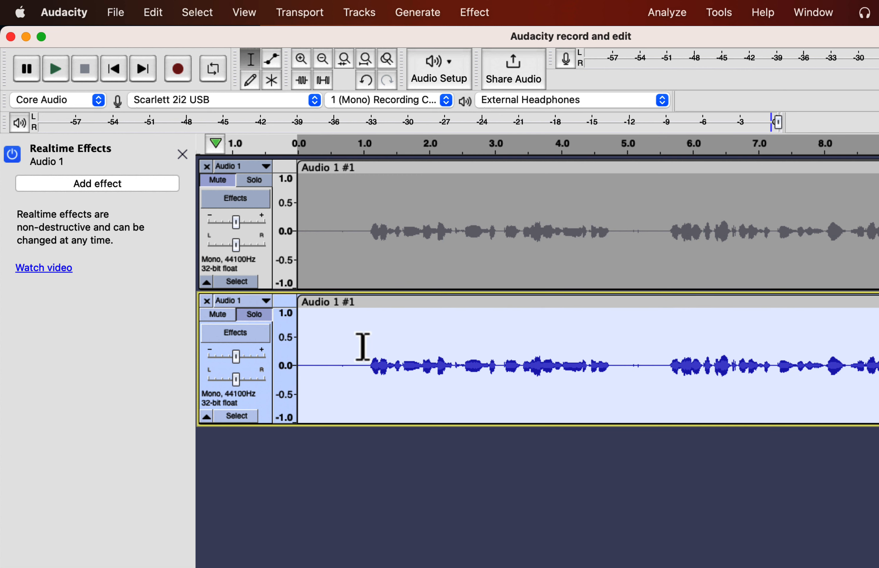
Solo the upper Audio 1 track and select its whole clip.
{"action": "double_click", "coordinate": [372, 235]}
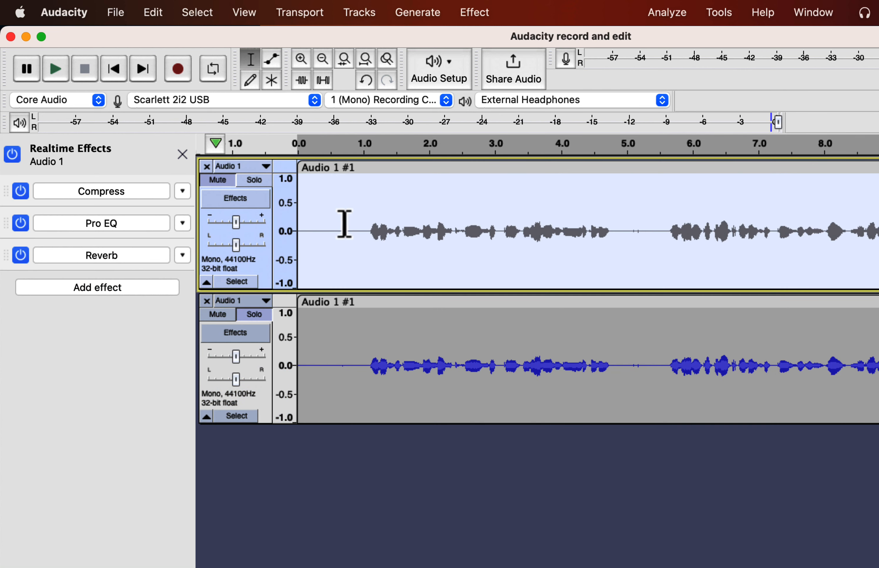
{"action": "left_click", "coordinate": [254, 180]}
{"action": "left_click", "coordinate": [433, 216]}
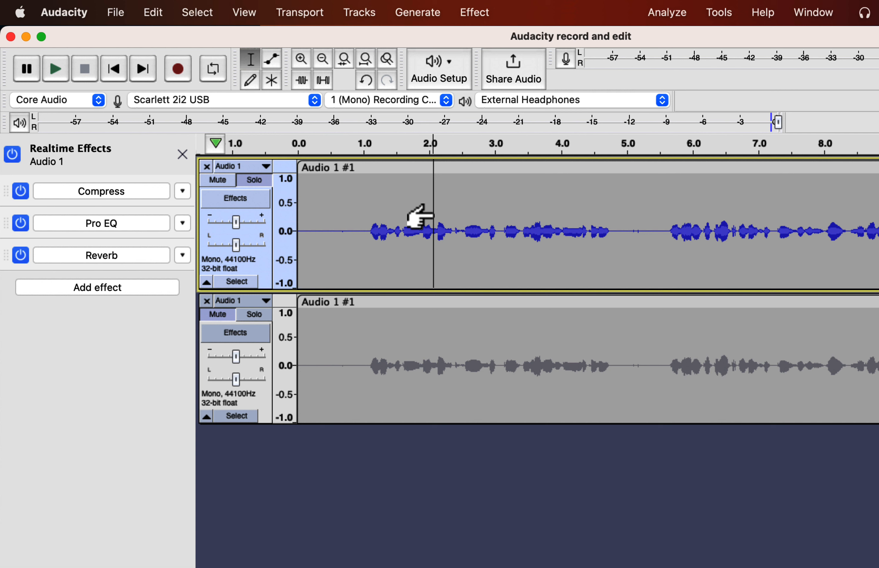
{"action": "double_click", "coordinate": [432, 215]}
Export the soloed audio as a WAV file named reak time effects in the Audacity Exports Primary folder.
{"action": "left_click", "coordinate": [117, 13]}
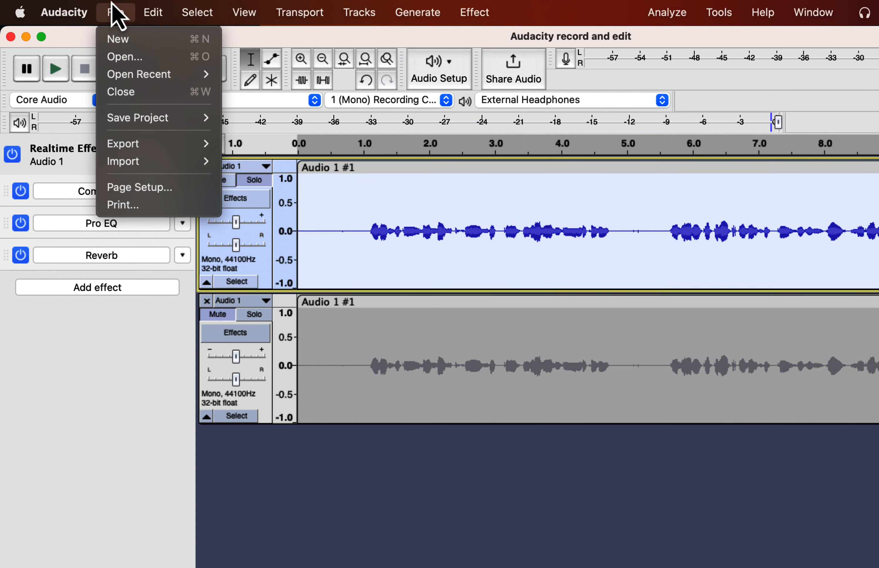
{"action": "mouse_move", "coordinate": [167, 150]}
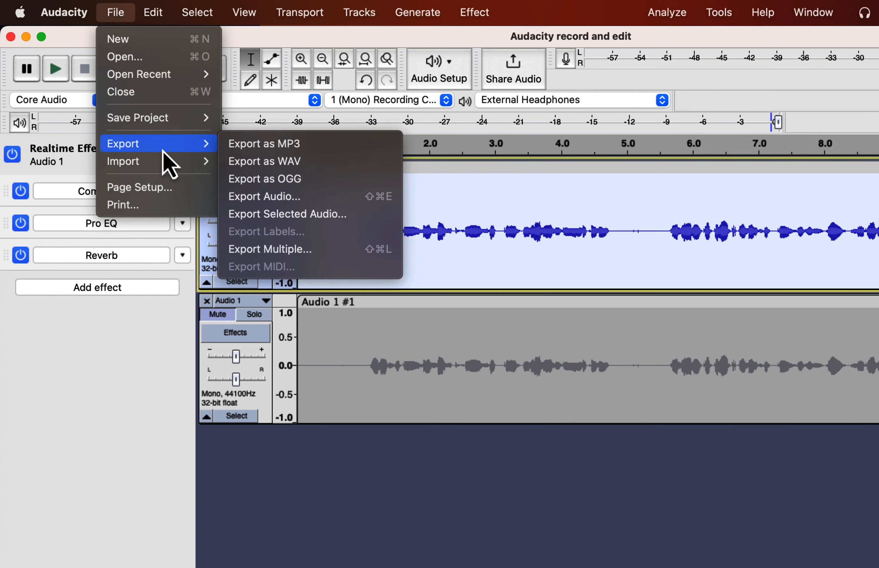
{"action": "left_click", "coordinate": [258, 163]}
{"action": "type", "text": "re"}
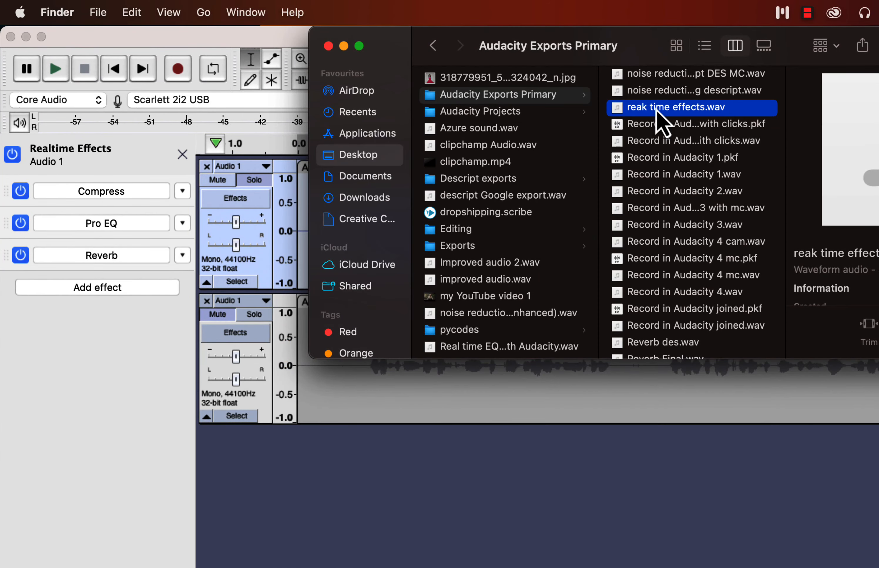
Import reak time effects.wav from Finder as a new track below the two Audio 1 tracks and solo it.
{"action": "left_click_drag", "start_coordinate": [661, 122], "coordinate": [365, 528]}
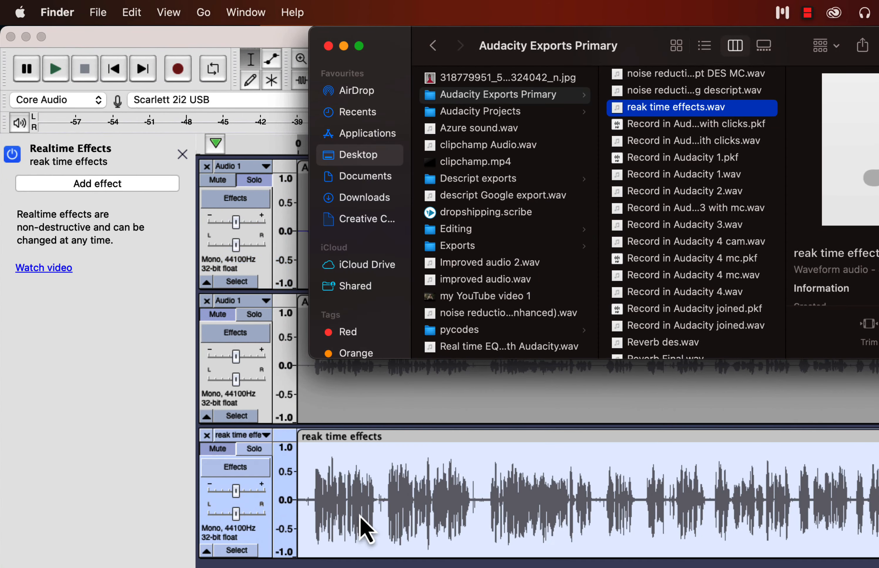
{"action": "left_click", "coordinate": [328, 46]}
{"action": "left_click", "coordinate": [334, 492]}
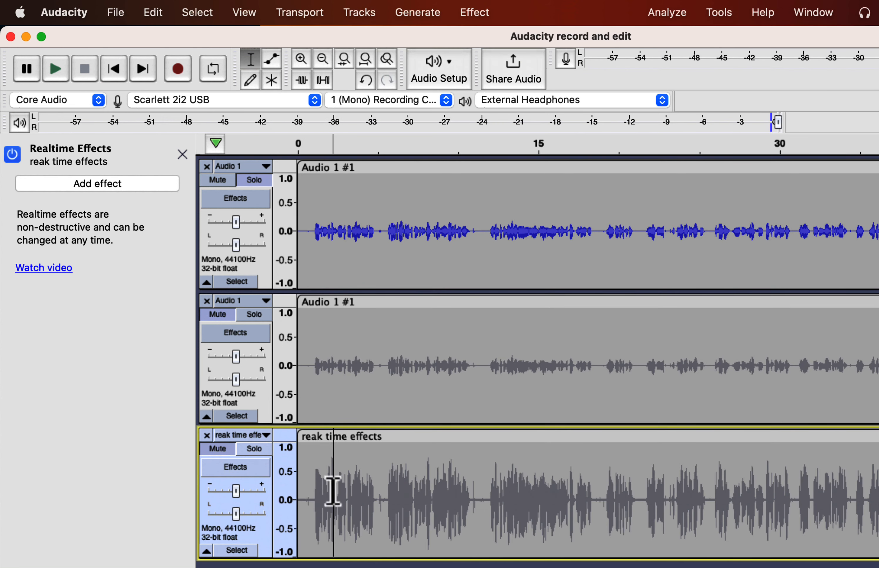
{"action": "left_click", "coordinate": [258, 451]}
Play from near the start, switching solo between the imported track and both Audio 1 tracks to compare them, and stop with the imported one soloed.
{"action": "left_click", "coordinate": [306, 486]}
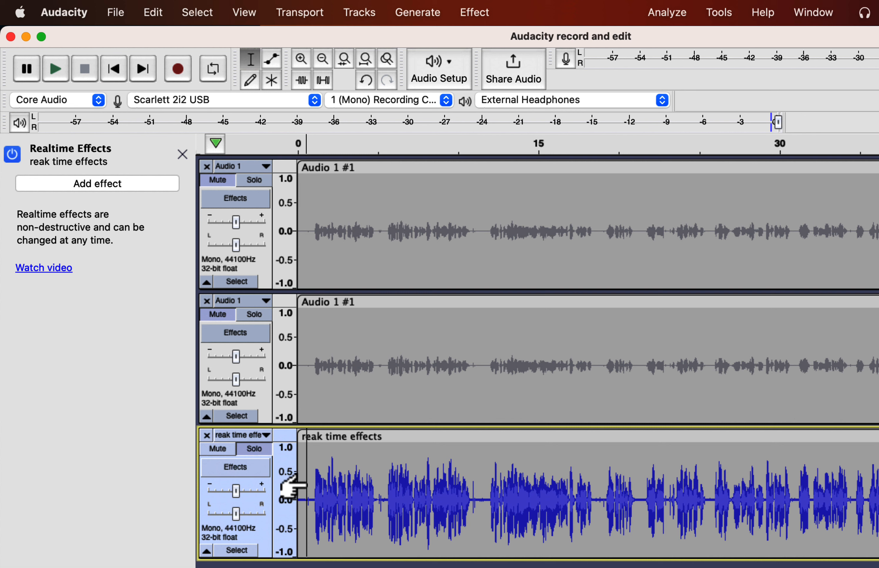
{"action": "key", "text": "space"}
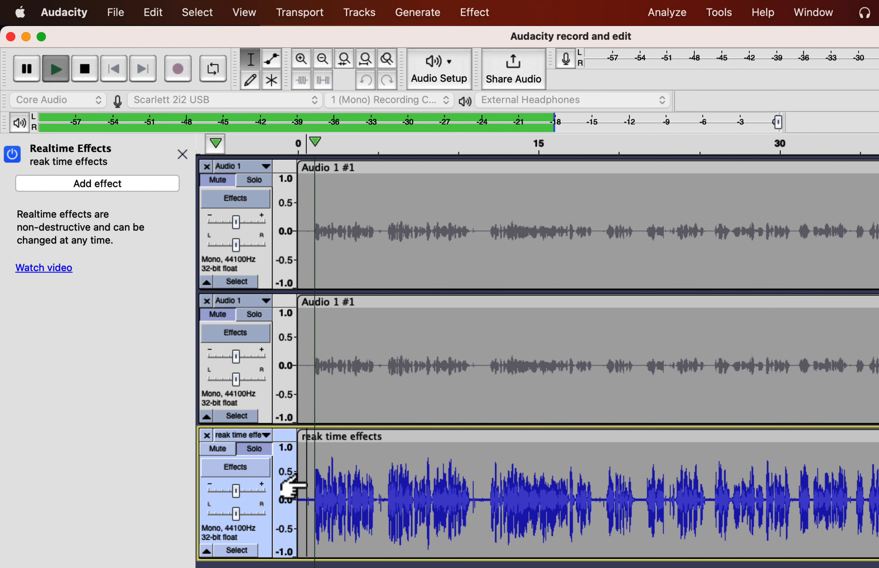
{"action": "left_click", "coordinate": [254, 180]}
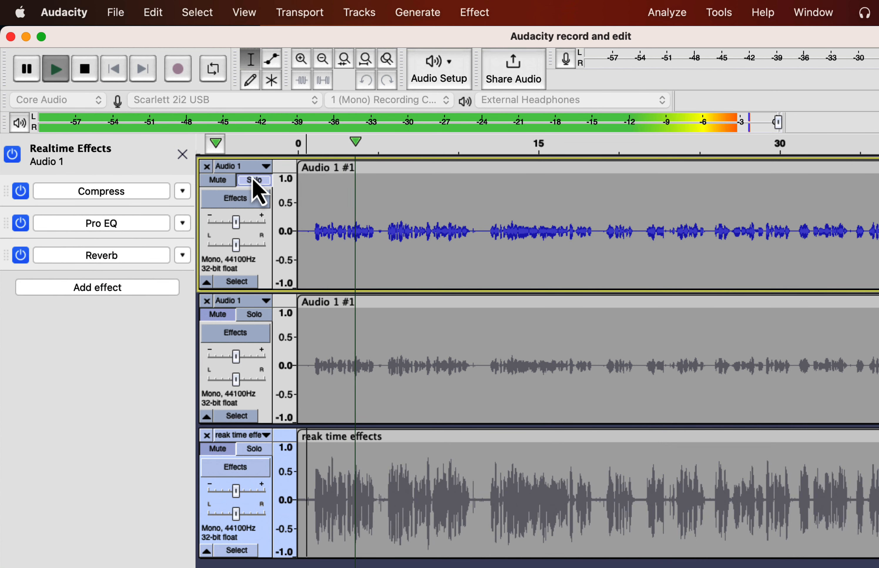
{"action": "left_click", "coordinate": [251, 315]}
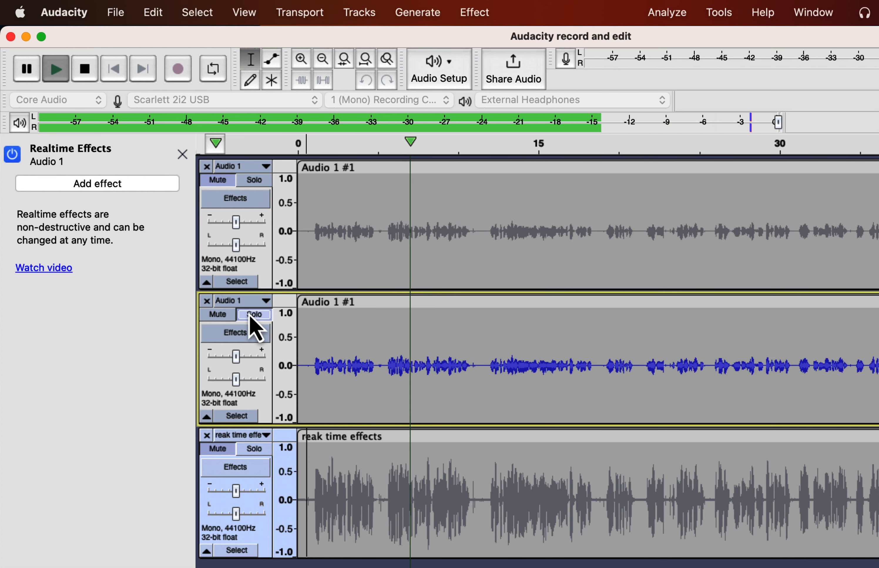
{"action": "left_click", "coordinate": [256, 453]}
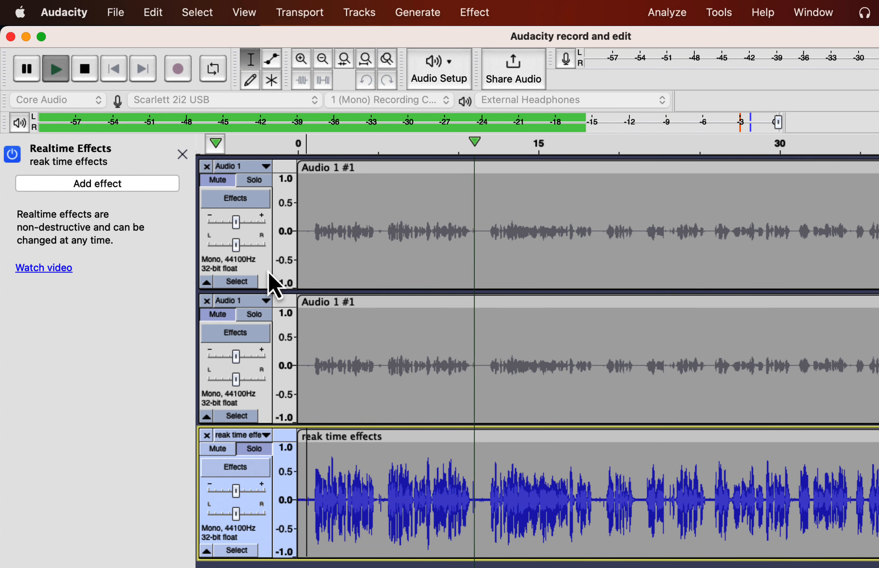
{"action": "left_click", "coordinate": [259, 319]}
{"action": "left_click", "coordinate": [259, 180]}
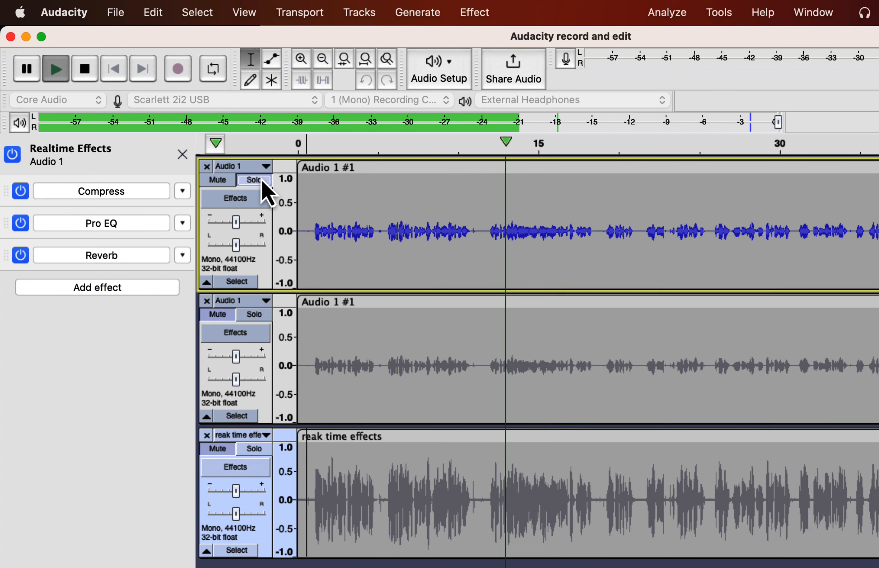
{"action": "left_click", "coordinate": [252, 453]}
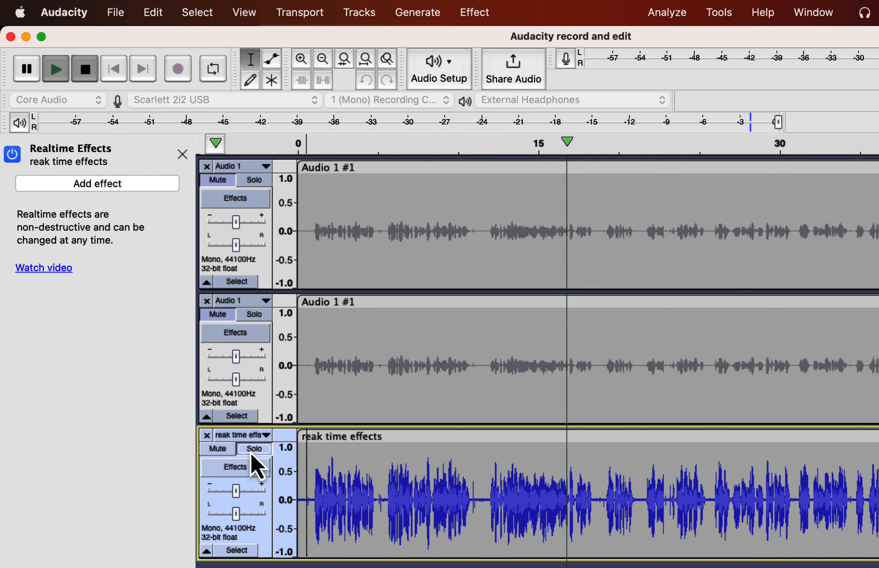
{"action": "key", "text": "space"}
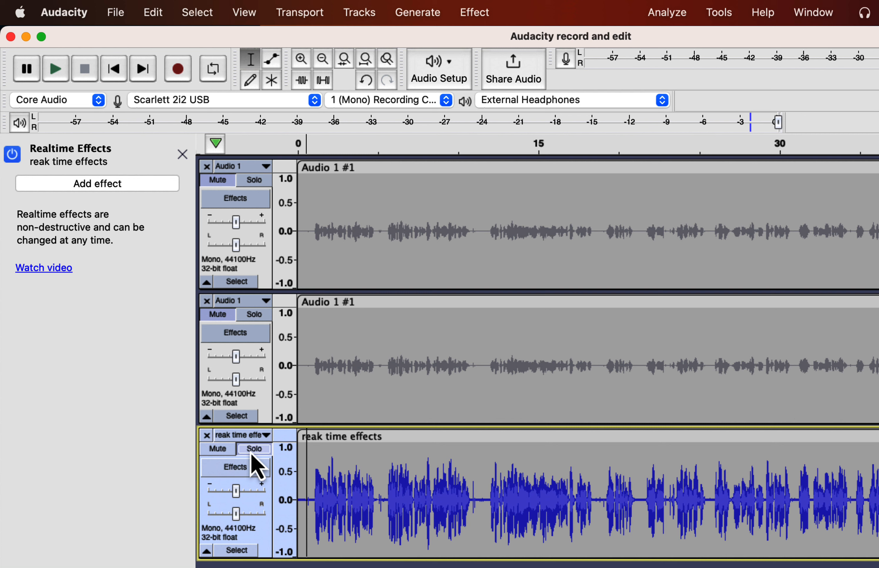
Solo the upper Audio 1 track and apply Mix and Render to bake its realtime effects into the waveform.
{"action": "left_click", "coordinate": [336, 214]}
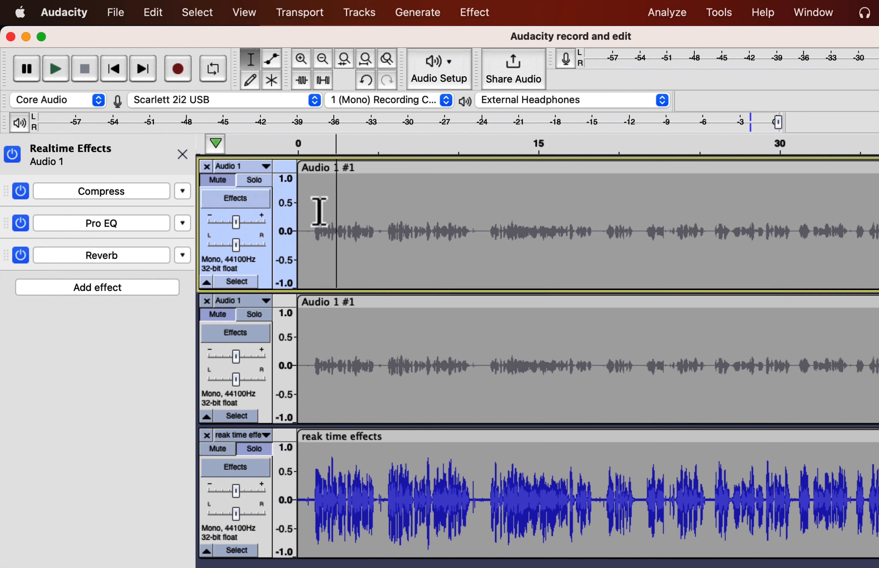
{"action": "left_click", "coordinate": [257, 181]}
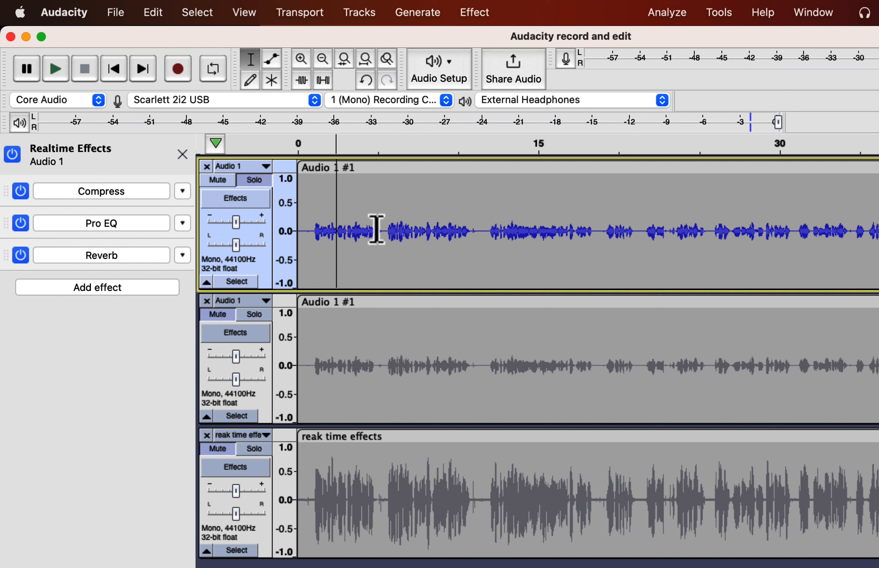
{"action": "left_click", "coordinate": [369, 12]}
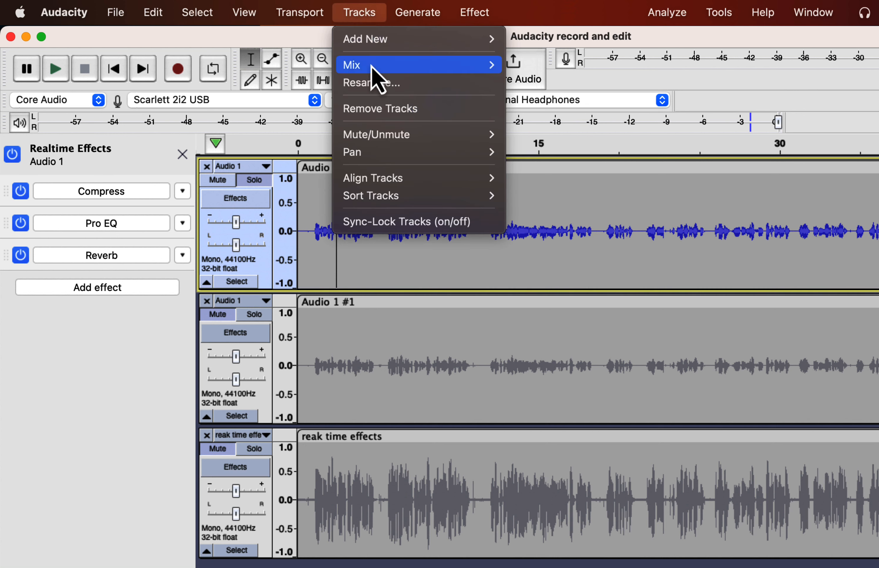
{"action": "mouse_move", "coordinate": [372, 68]}
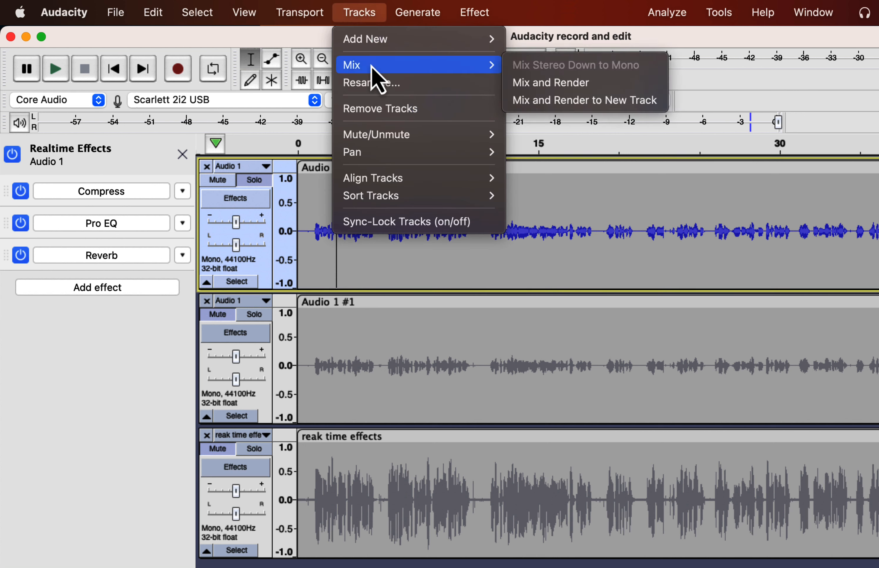
{"action": "left_click", "coordinate": [588, 82]}
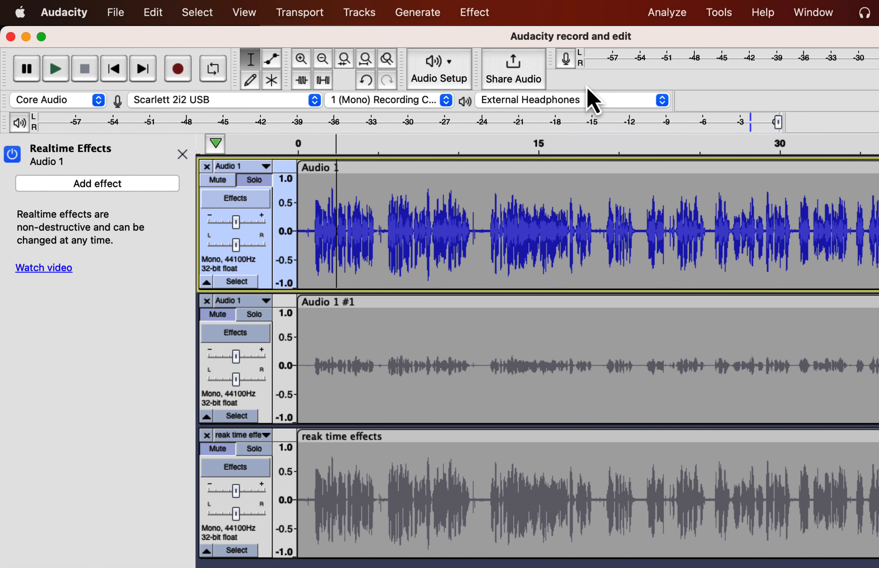
Select the opening phrase in the rendered upper track and the imported track, and unmute the imported one to compare their waveforms.
{"action": "left_click_drag", "start_coordinate": [311, 209], "coordinate": [388, 221]}
{"action": "left_click_drag", "start_coordinate": [306, 479], "coordinate": [384, 485]}
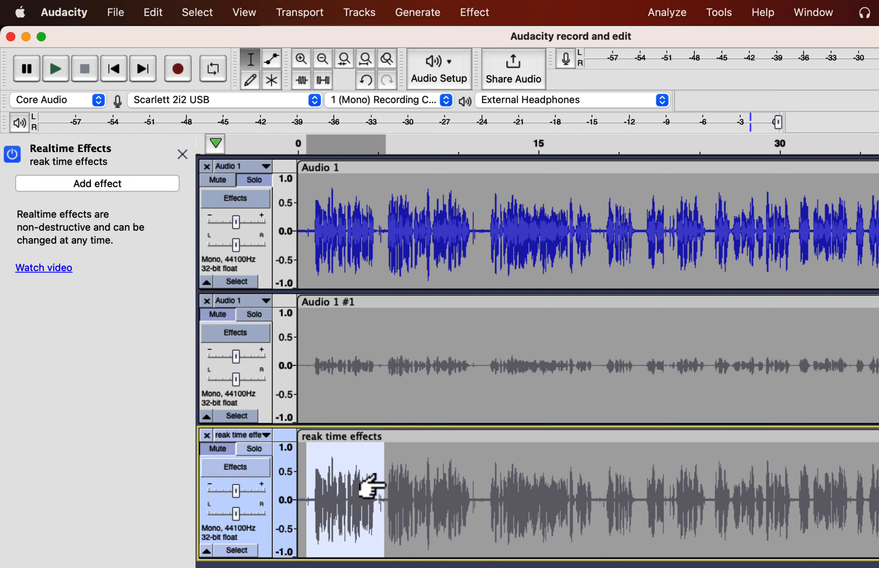
{"action": "left_click", "coordinate": [218, 449]}
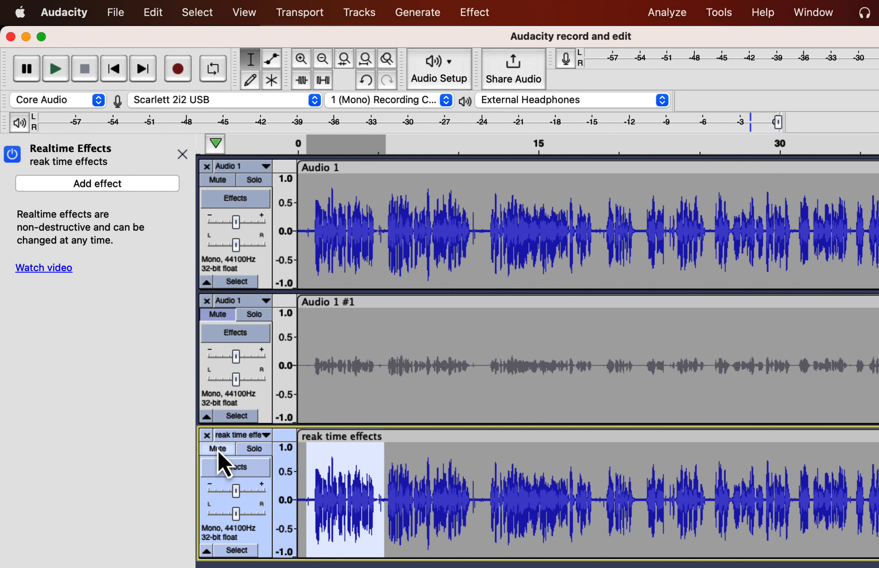
{"action": "left_click", "coordinate": [368, 233]}
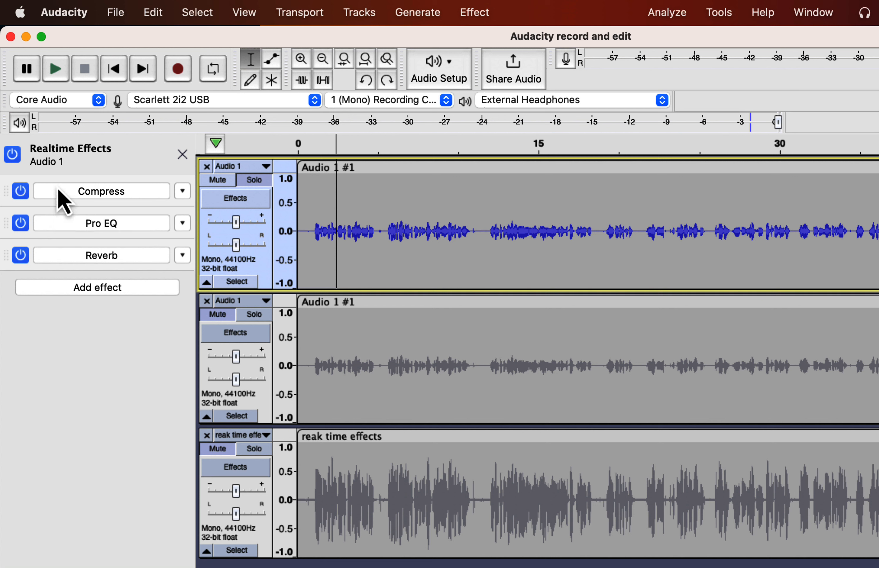
Move Reverb above Compress and Pro EQ in the upper Audio 1 track's realtime effects stack.
{"action": "mouse_move", "coordinate": [7, 197]}
{"action": "left_mouse_down"}
{"action": "mouse_move", "coordinate": [8, 249]}
{"action": "mouse_move", "coordinate": [14, 210]}
{"action": "left_mouse_up"}
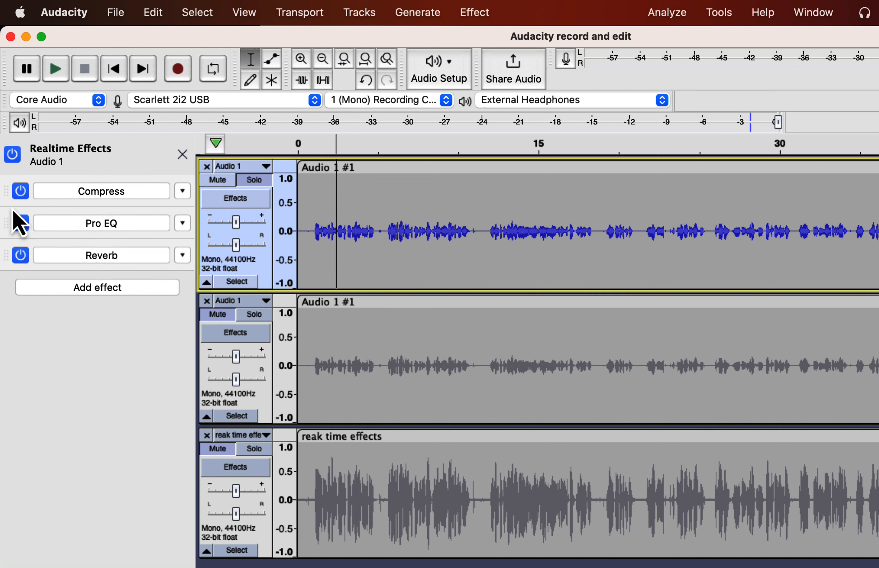
{"action": "left_click_drag", "start_coordinate": [8, 257], "coordinate": [7, 200]}
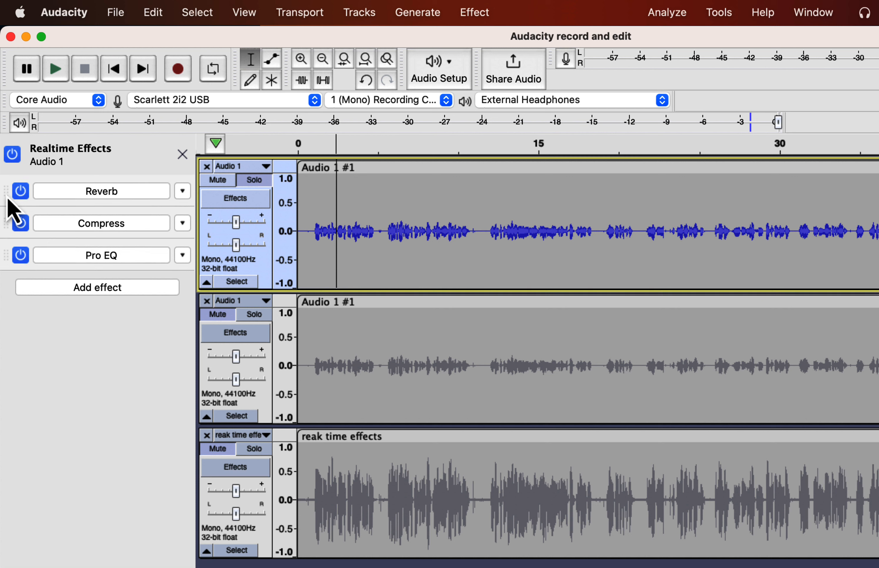
Open the Plugin Manager, examine the list of installed plugins and their states, and select the Pro EQ entry.
{"action": "left_click", "coordinate": [469, 18]}
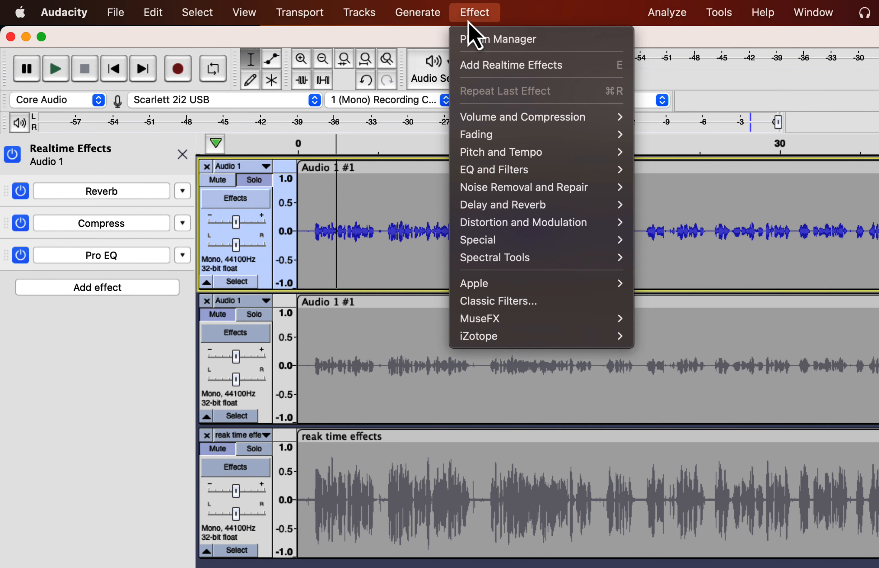
{"action": "left_click", "coordinate": [480, 40]}
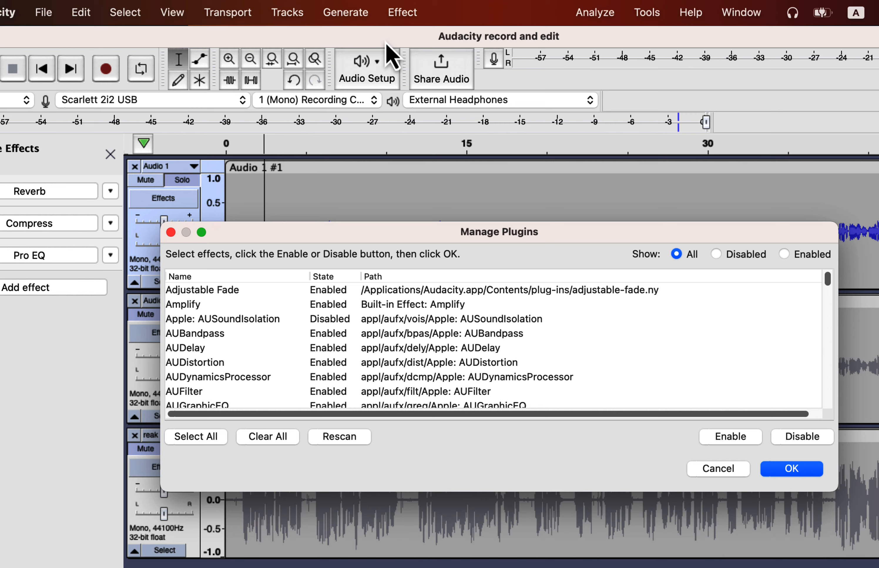
{"action": "scroll", "coordinate": [334, 343], "scroll_direction": "down", "scroll_amount": 15}
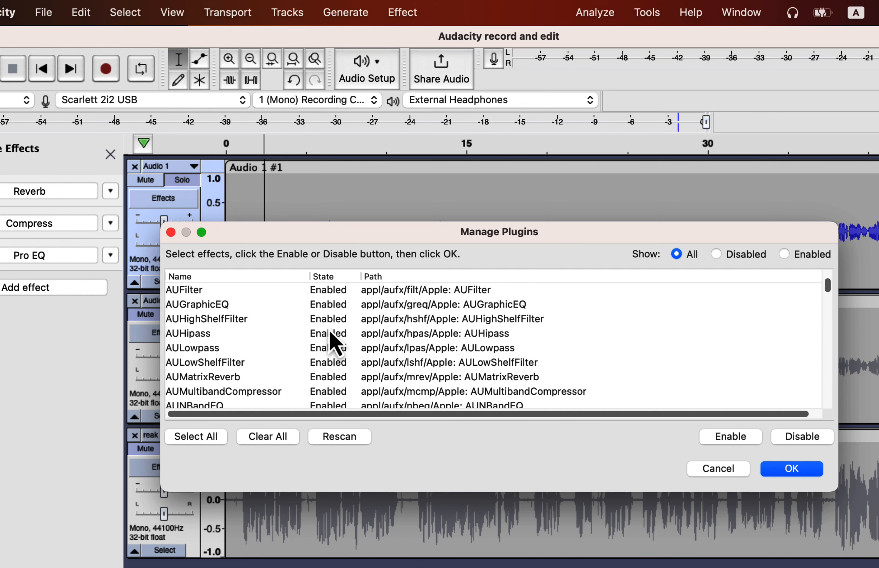
{"action": "scroll", "coordinate": [331, 334], "scroll_direction": "down", "scroll_amount": 20}
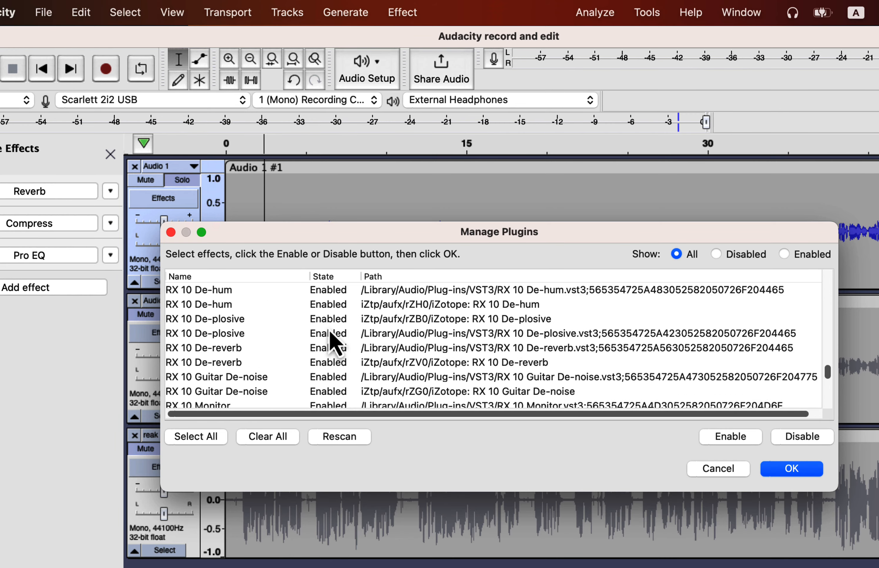
{"action": "scroll", "coordinate": [331, 334], "scroll_direction": "up", "scroll_amount": 20}
{"action": "scroll", "coordinate": [337, 344], "scroll_direction": "up", "scroll_amount": 10}
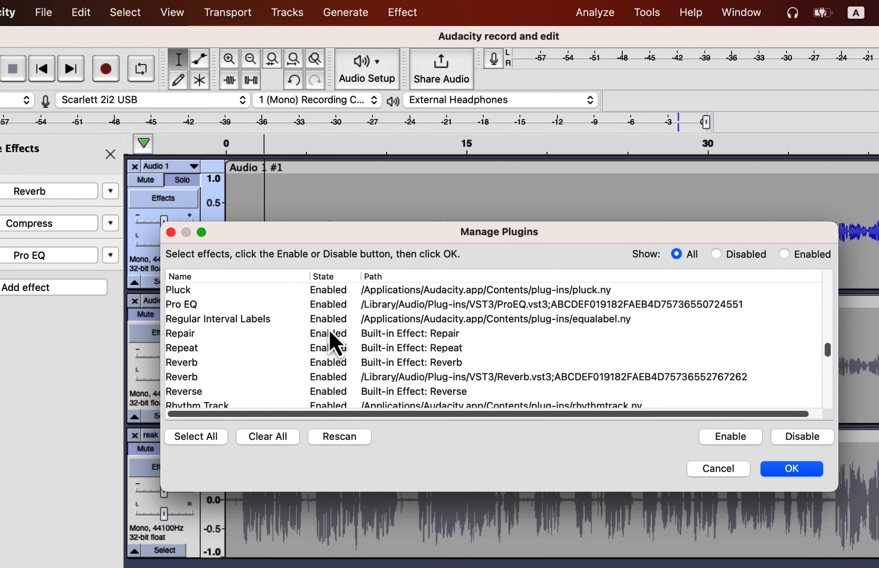
{"action": "left_click", "coordinate": [337, 291]}
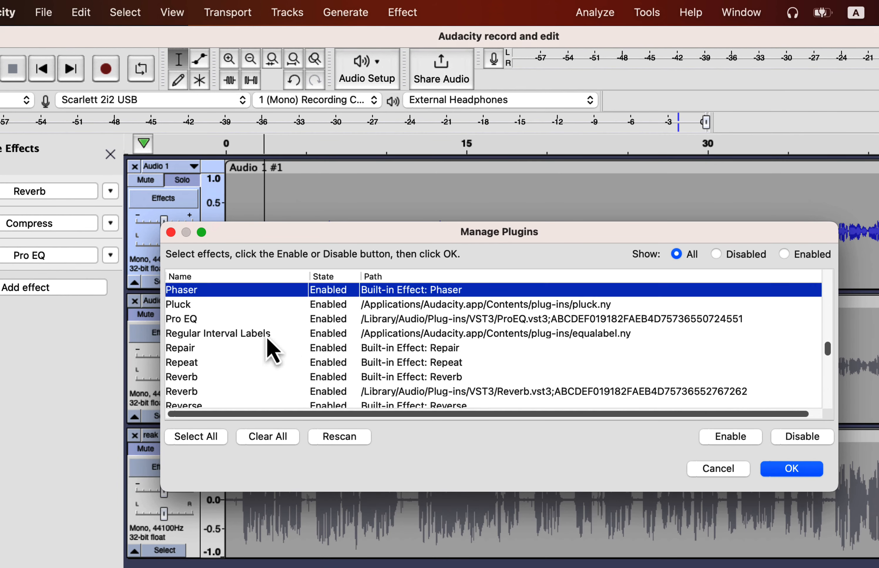
{"action": "left_click", "coordinate": [254, 323]}
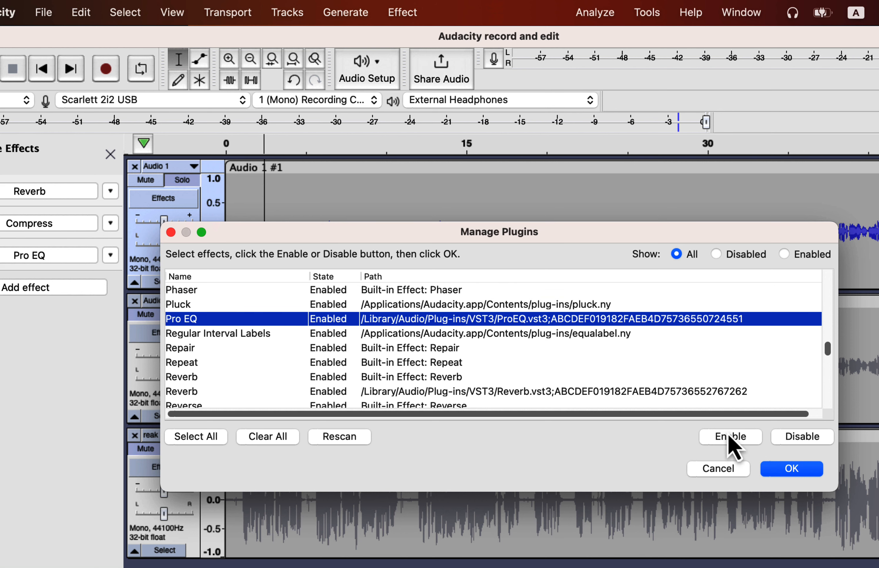
Show only the disabled plugins, enable Apple: AUSoundIsolation, and close the Plugin Manager without confirming after listing all plugins again.
{"action": "left_click", "coordinate": [728, 258]}
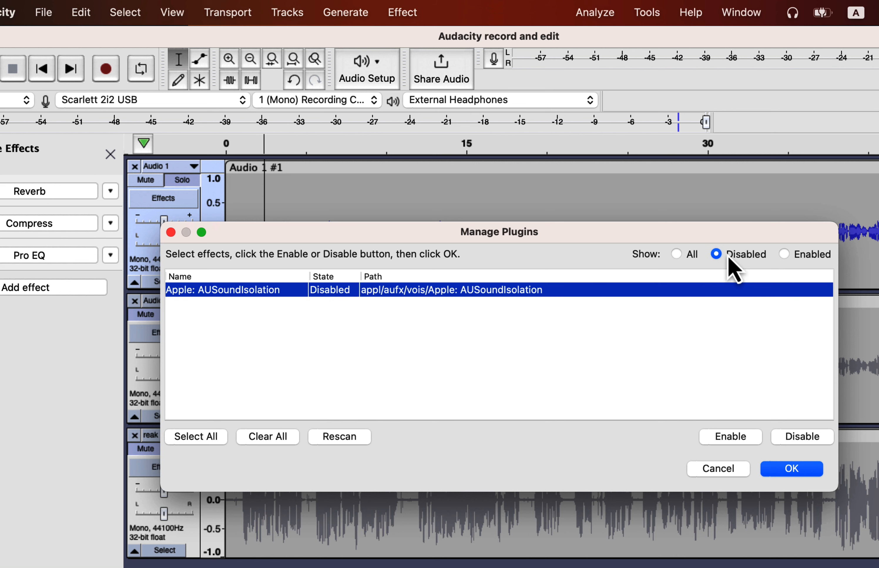
{"action": "left_click", "coordinate": [718, 436]}
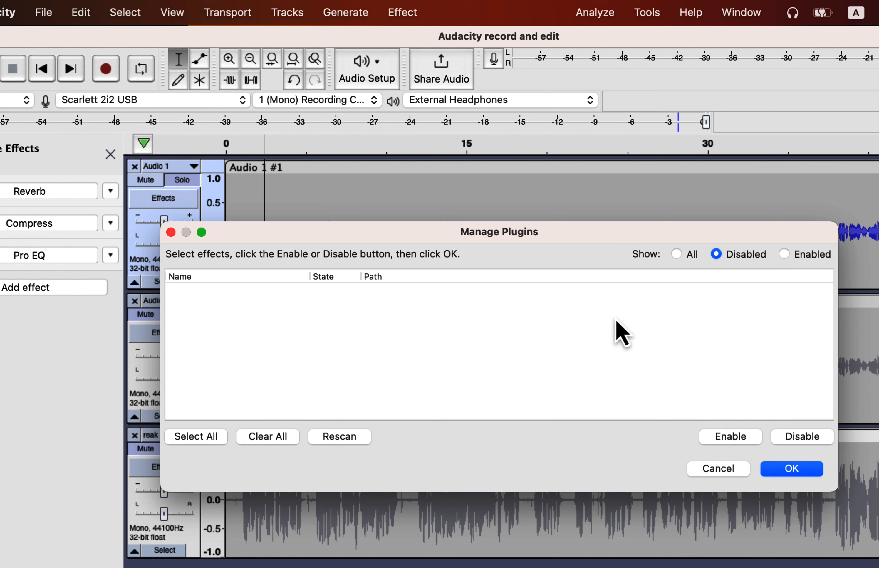
{"action": "left_click", "coordinate": [677, 254]}
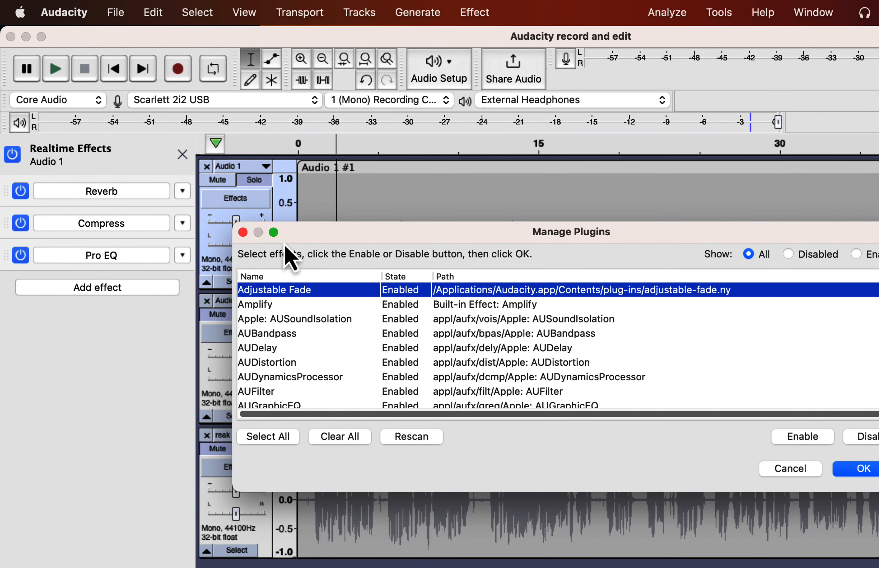
{"action": "left_click", "coordinate": [243, 233]}
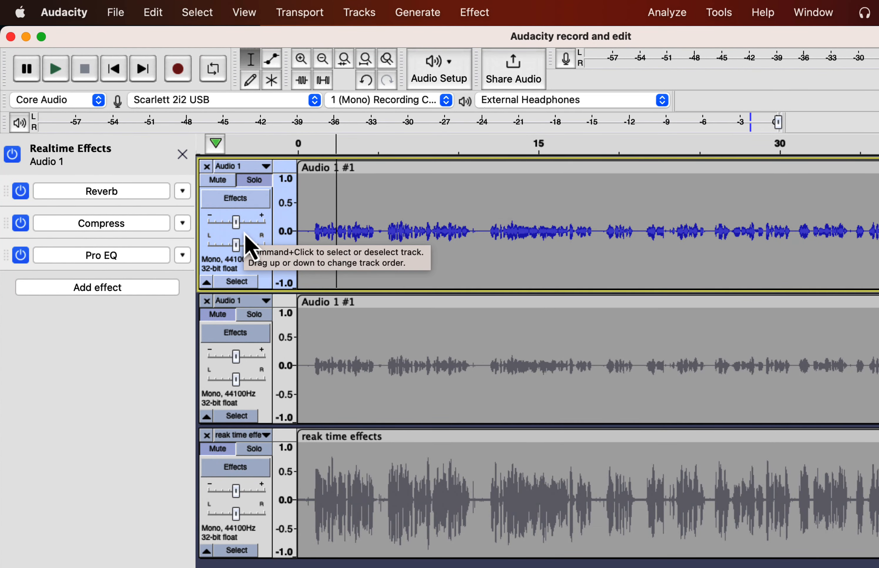
Open the Get more effects website in Chrome and examine the Equalizers page, expanding the details of ReaEQ and Voxengo Marvel GEQ.
{"action": "left_click", "coordinate": [113, 290]}
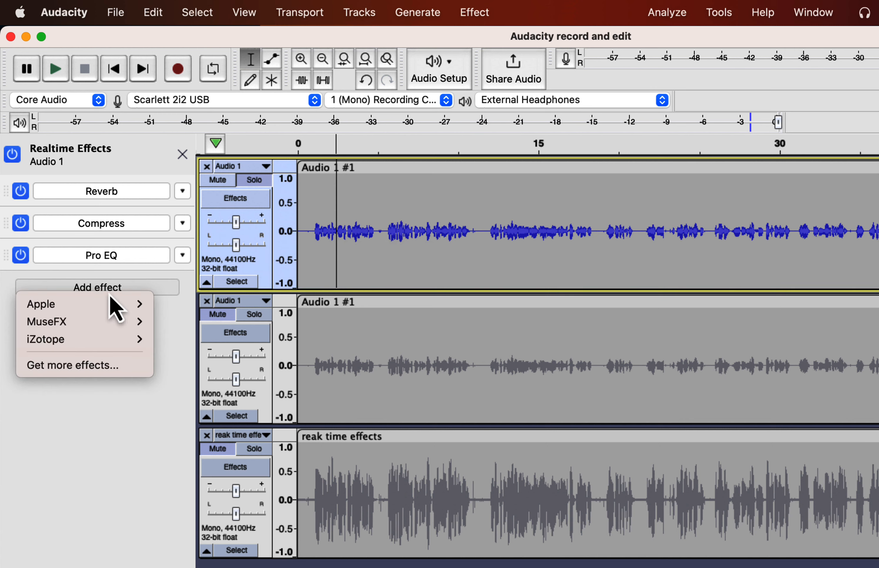
{"action": "left_click", "coordinate": [100, 369]}
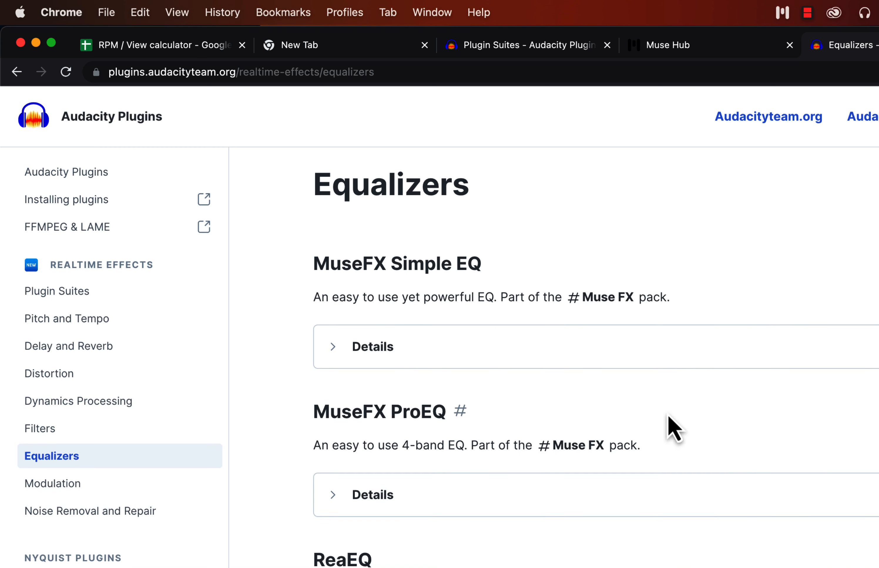
{"action": "scroll", "coordinate": [667, 422], "scroll_direction": "down", "scroll_amount": 6}
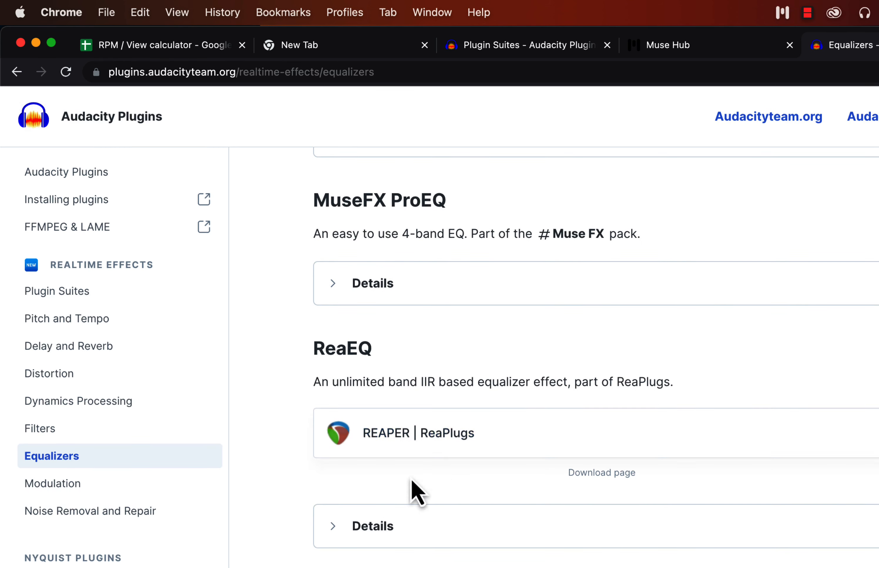
{"action": "left_click", "coordinate": [342, 532]}
{"action": "scroll", "coordinate": [341, 536], "scroll_direction": "down", "scroll_amount": 7}
{"action": "scroll", "coordinate": [342, 538], "scroll_direction": "down", "scroll_amount": 13}
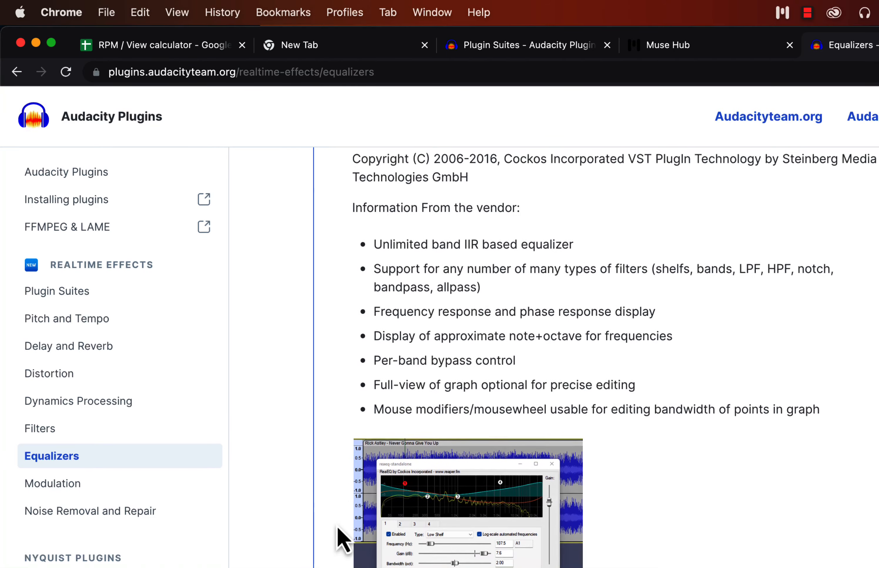
{"action": "left_click", "coordinate": [337, 528]}
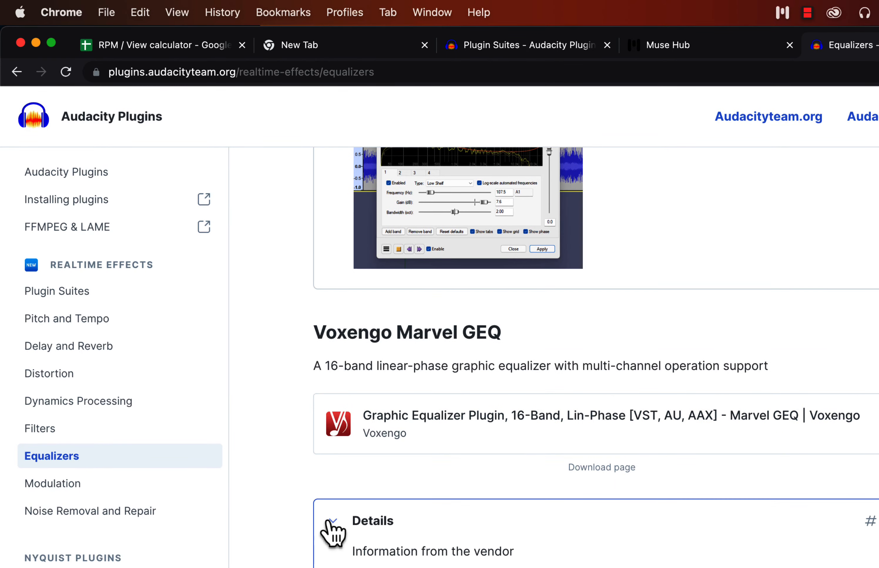
{"action": "scroll", "coordinate": [333, 532], "scroll_direction": "down", "scroll_amount": 13}
{"action": "scroll", "coordinate": [320, 554], "scroll_direction": "down", "scroll_amount": 4}
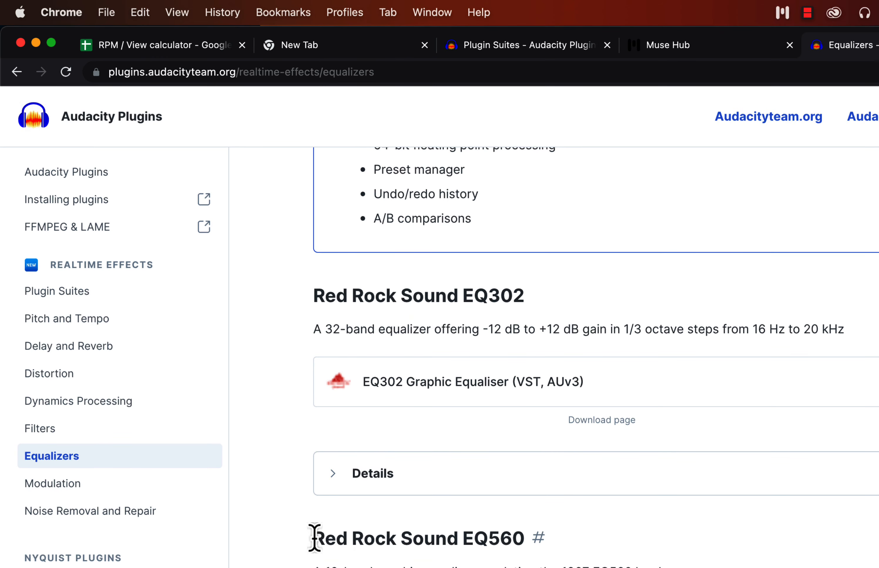
Open the Installing plugins support page and examine the manual installation folders for macOS and Linux.
{"action": "left_click", "coordinate": [118, 202]}
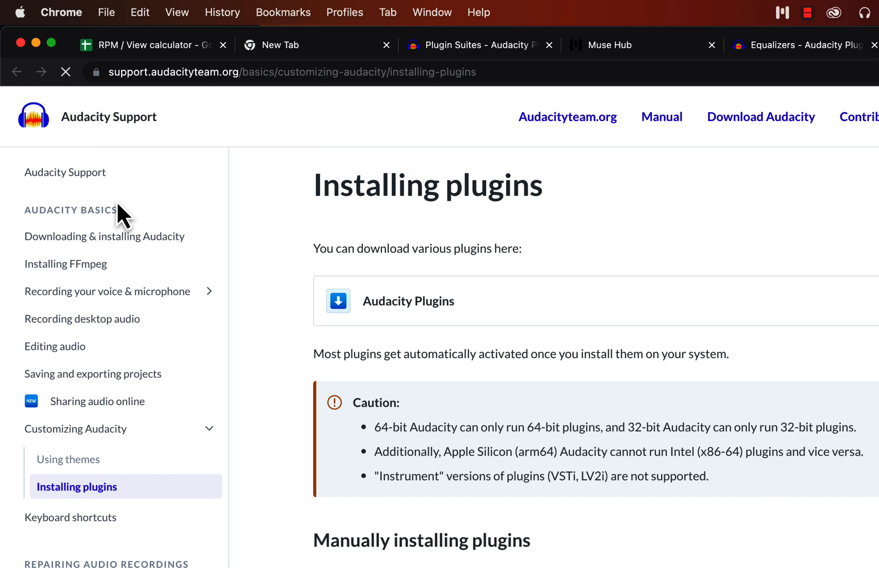
{"action": "scroll", "coordinate": [373, 354], "scroll_direction": "down", "scroll_amount": 6}
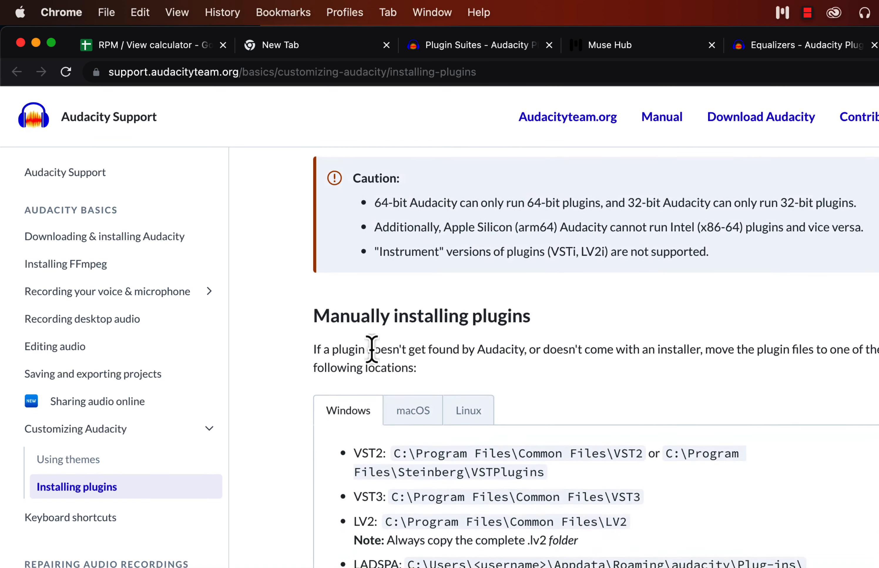
{"action": "scroll", "coordinate": [372, 348], "scroll_direction": "down", "scroll_amount": 3}
{"action": "left_click", "coordinate": [412, 294]}
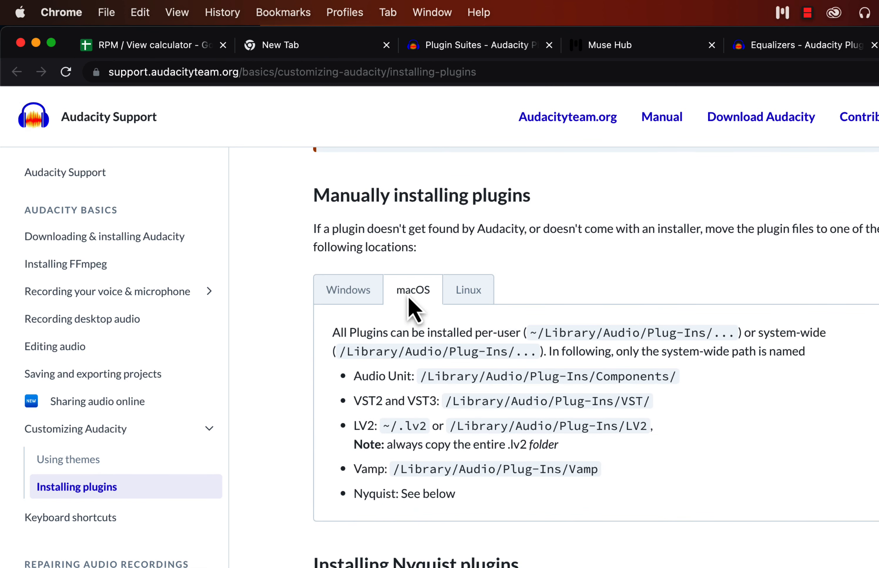
{"action": "left_click", "coordinate": [459, 291]}
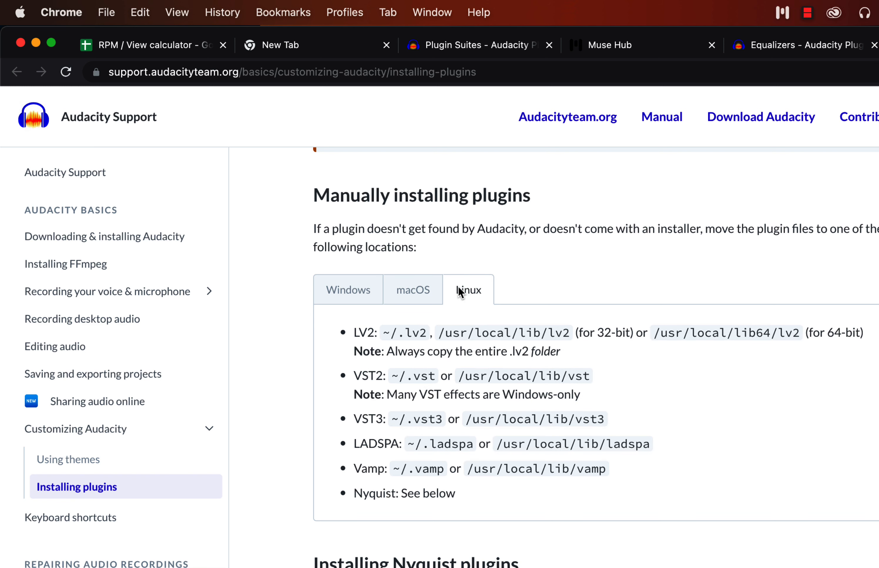